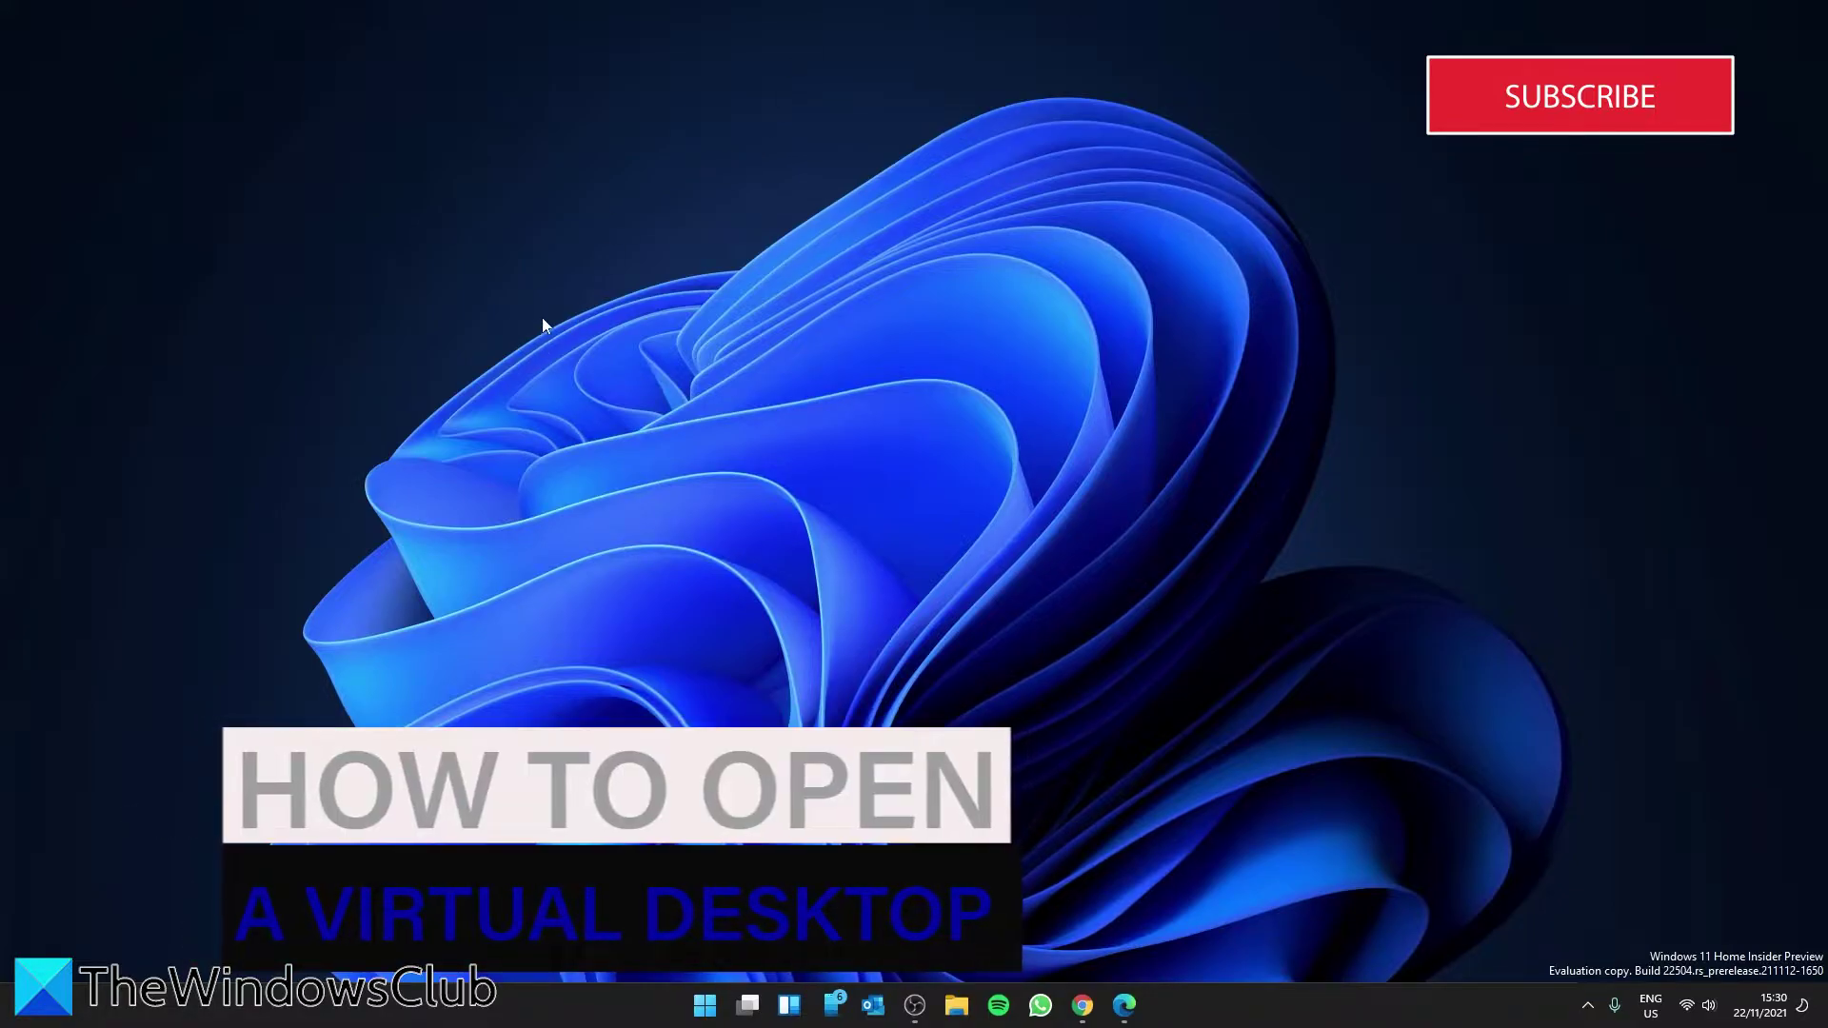
Open the Taskbar page under Personalisation in Settings, then close Settings.
{"action": "mouse_move", "coordinate": [749, 1006]}
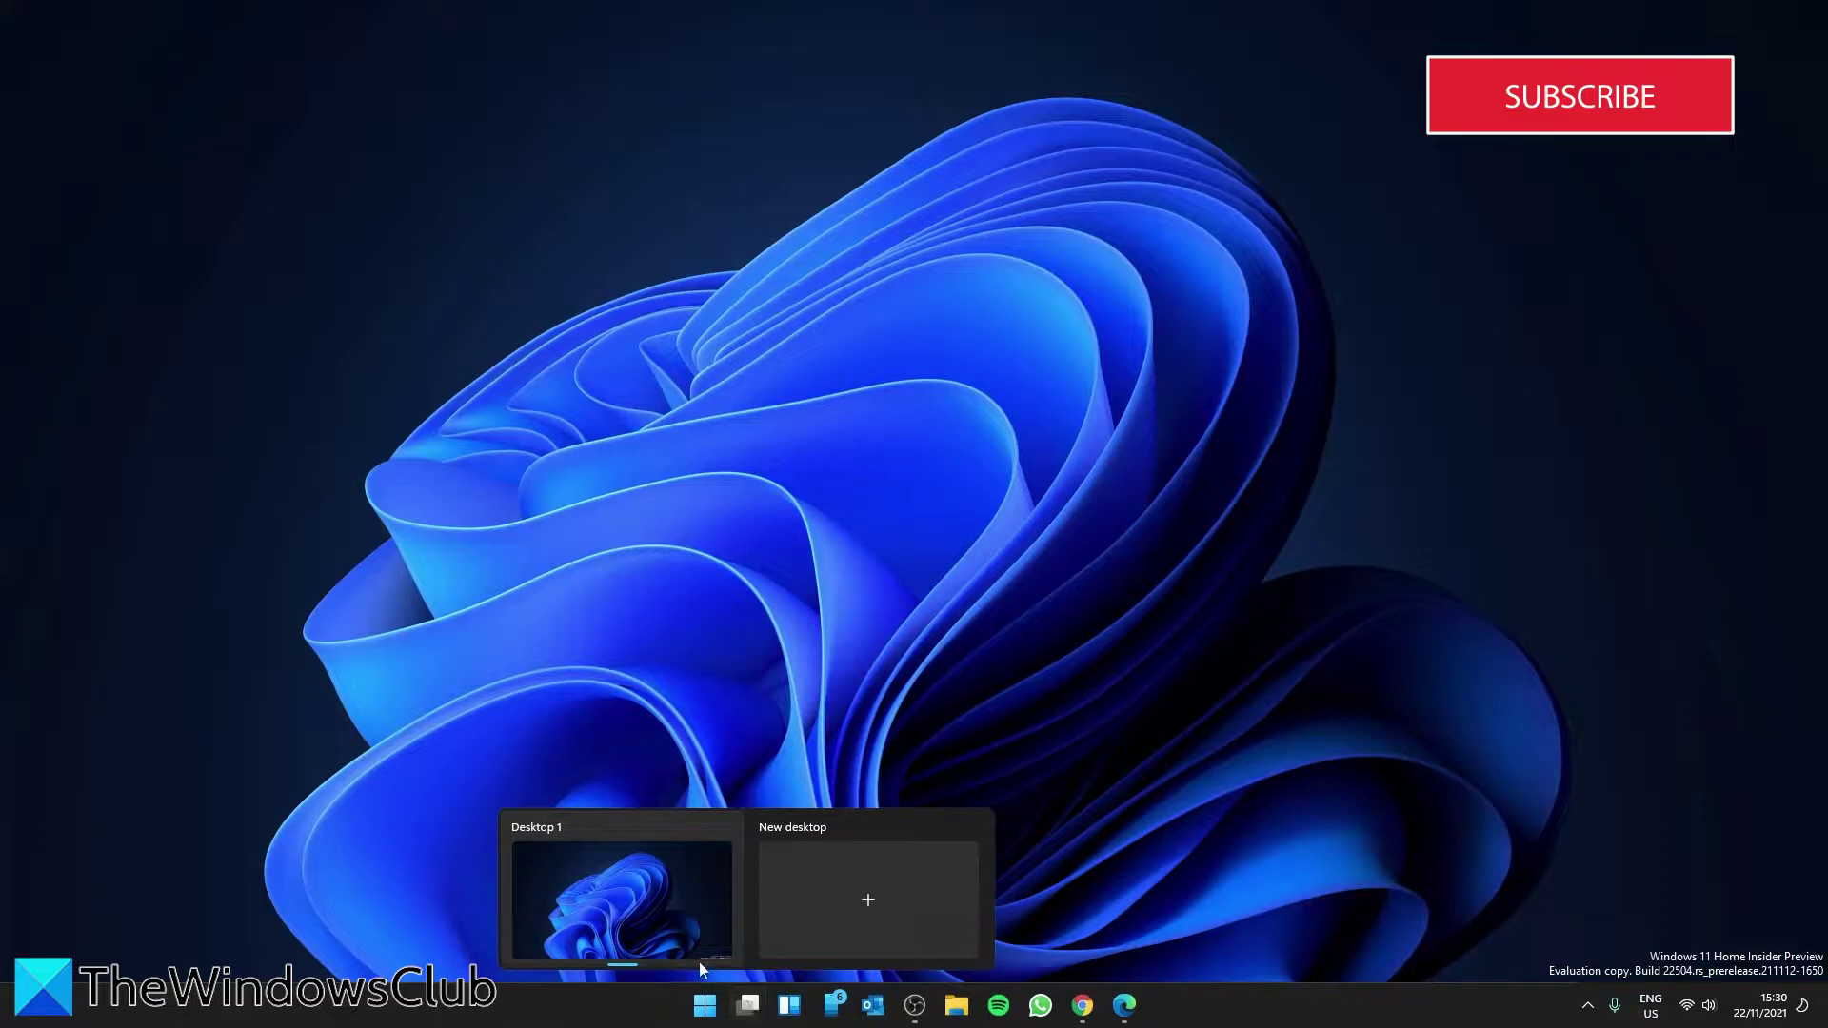
{"action": "left_click", "coordinate": [702, 1017]}
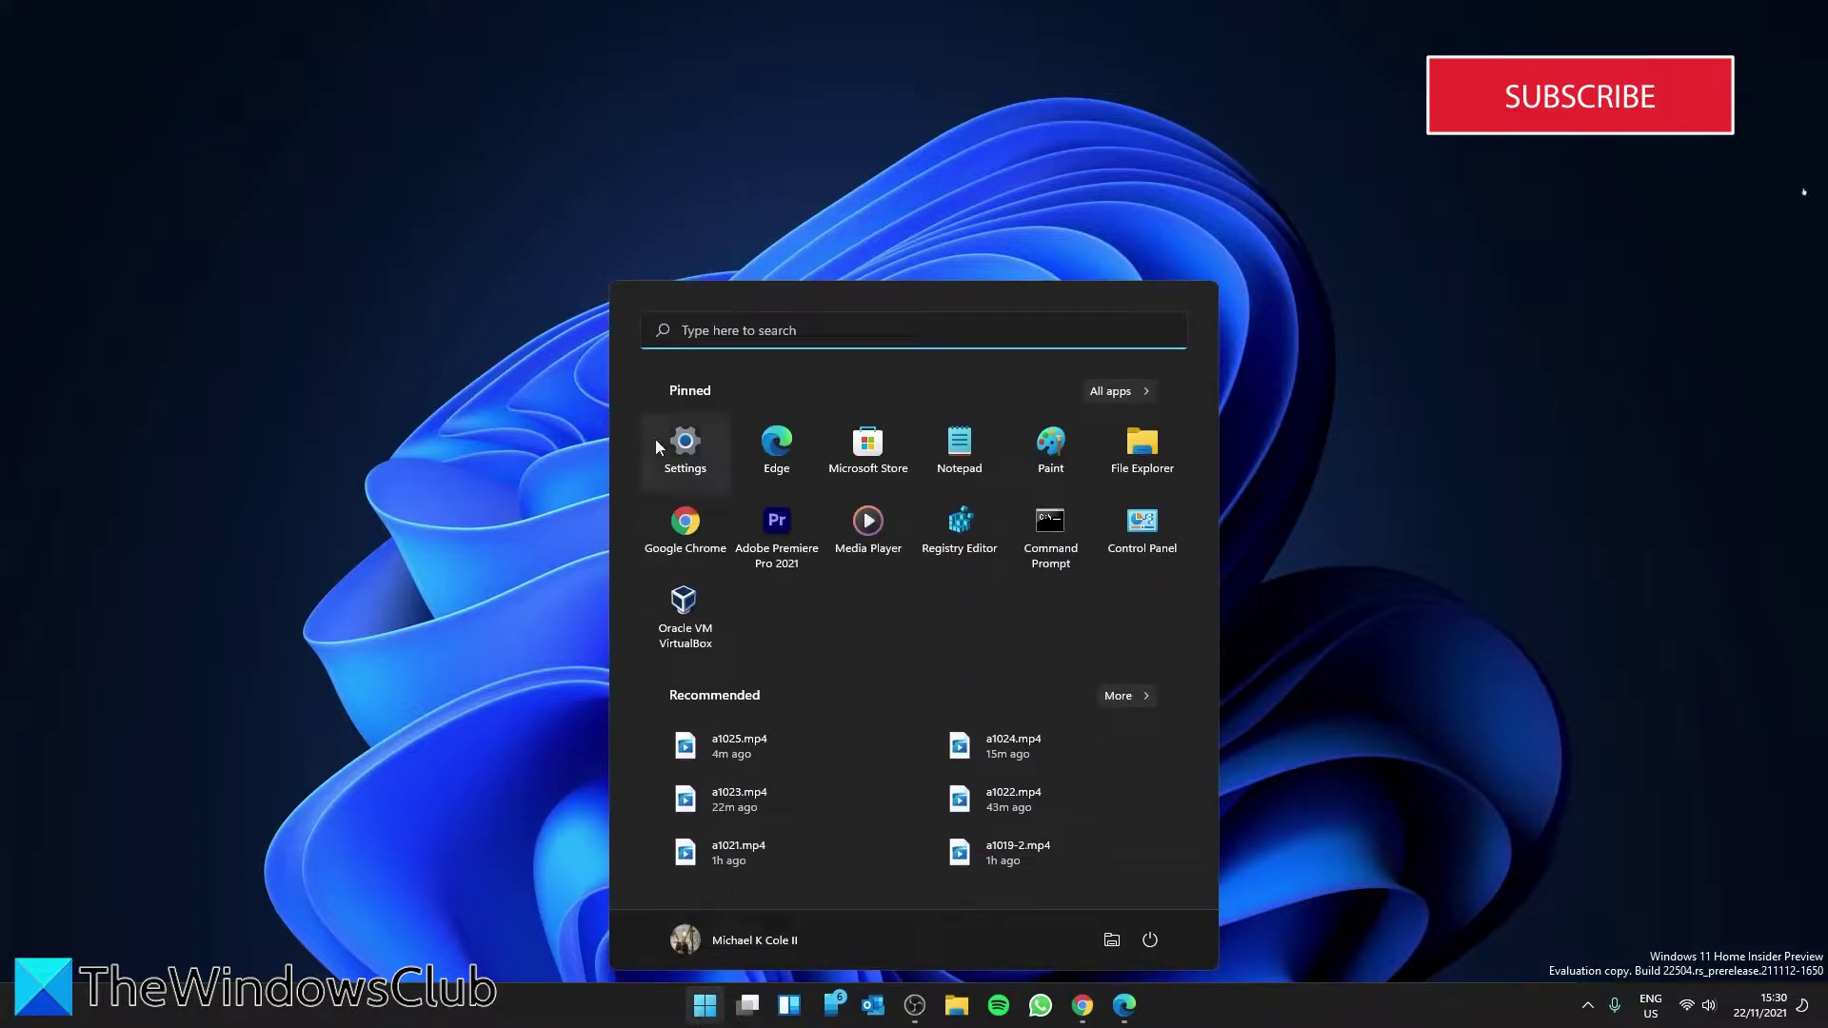
{"action": "left_click", "coordinate": [663, 443]}
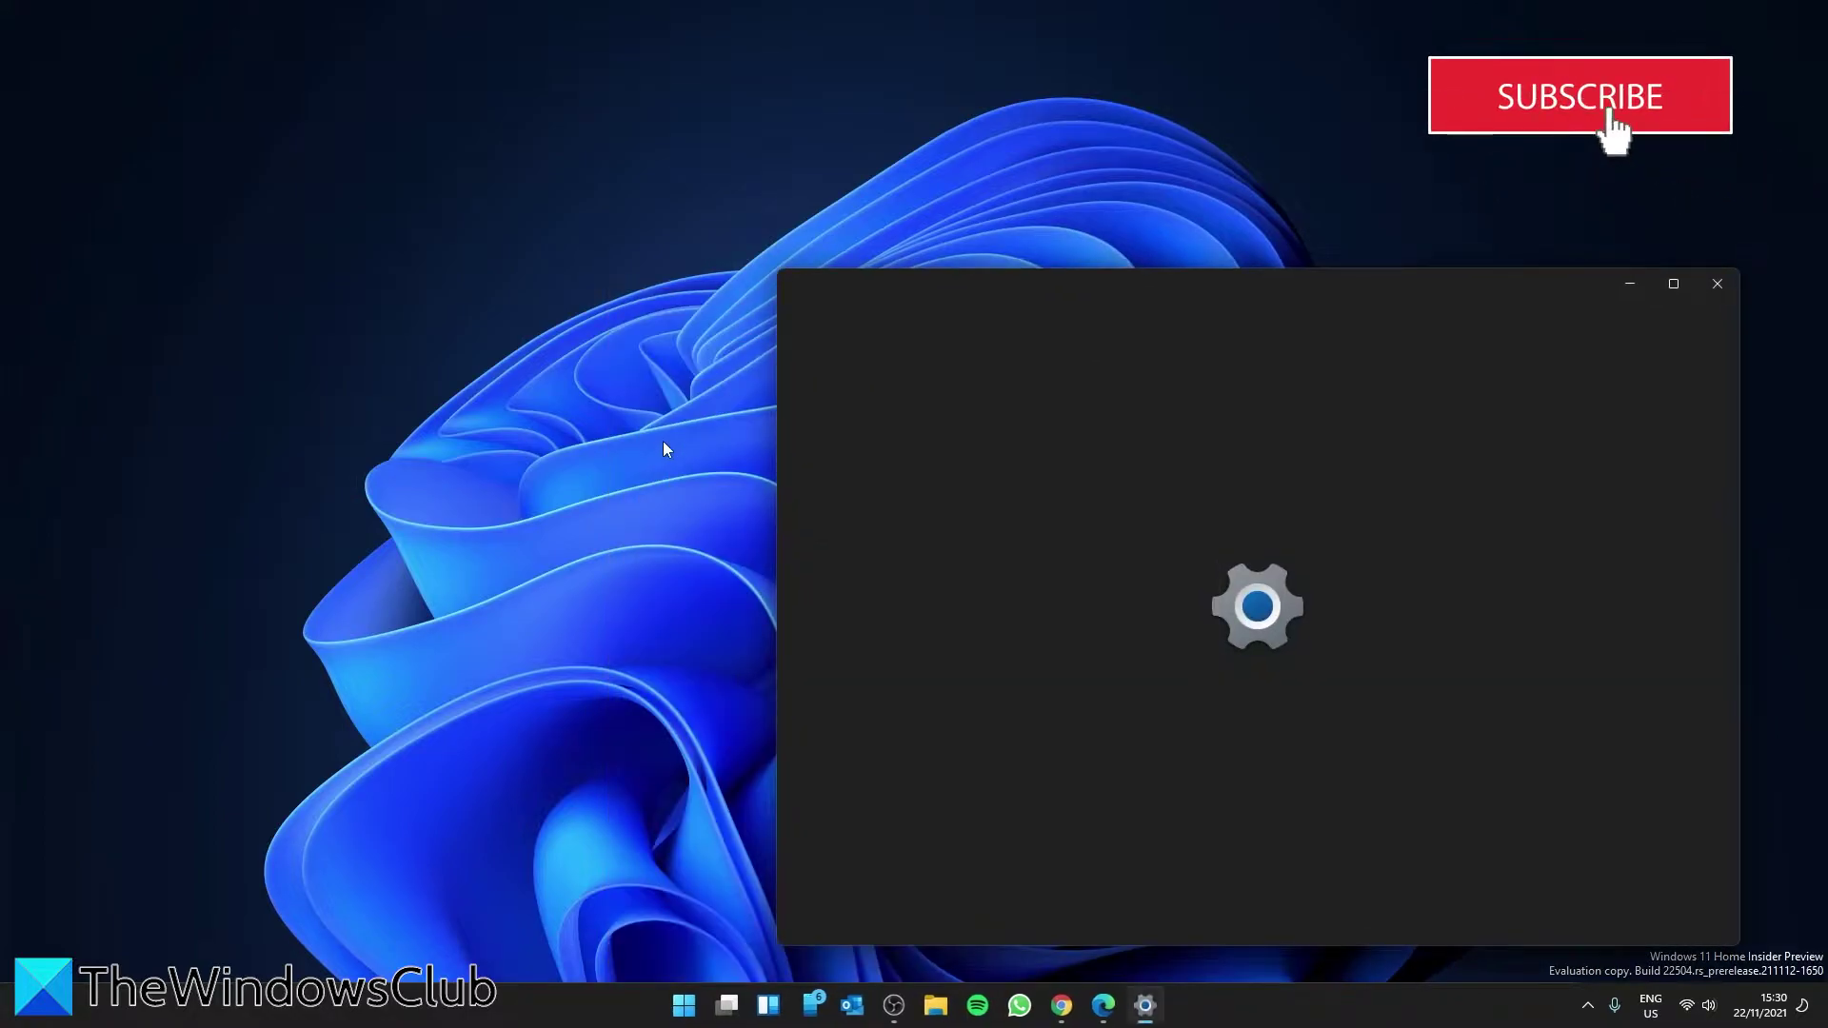
{"action": "left_click", "coordinate": [916, 596]}
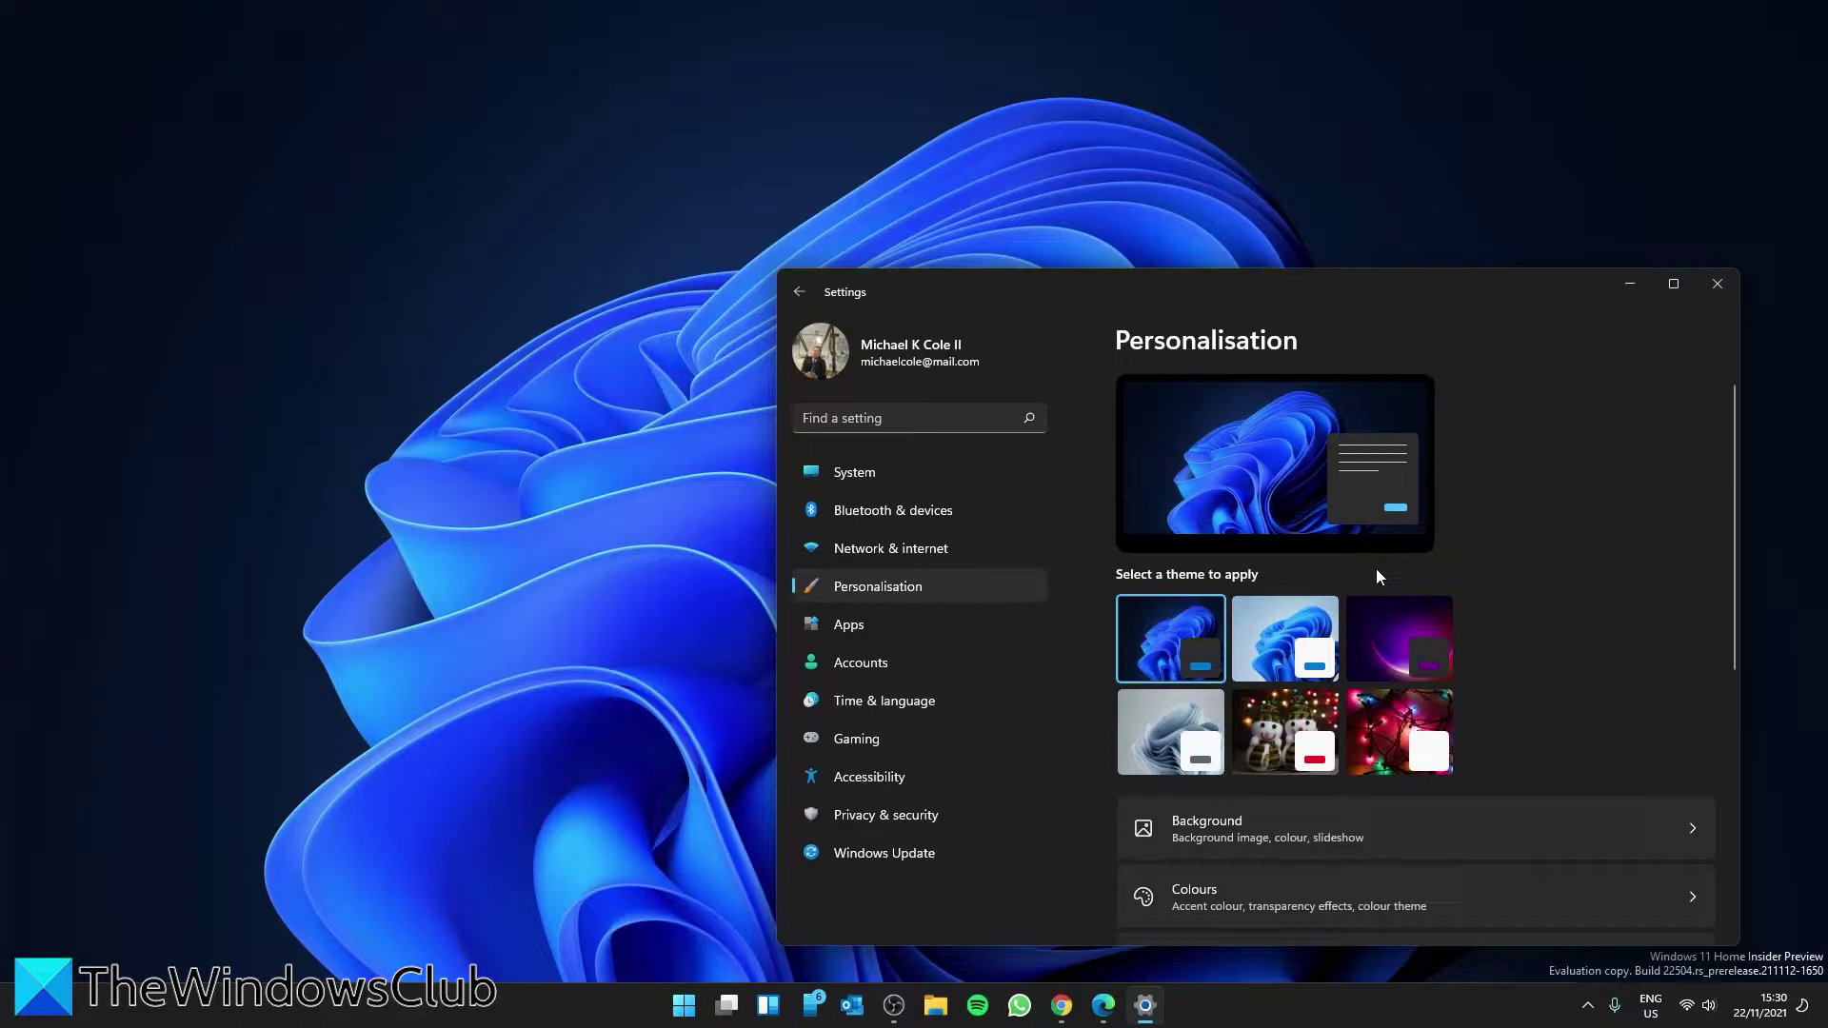
{"action": "scroll", "coordinate": [1375, 575], "scroll_direction": "down", "scroll_amount": 5}
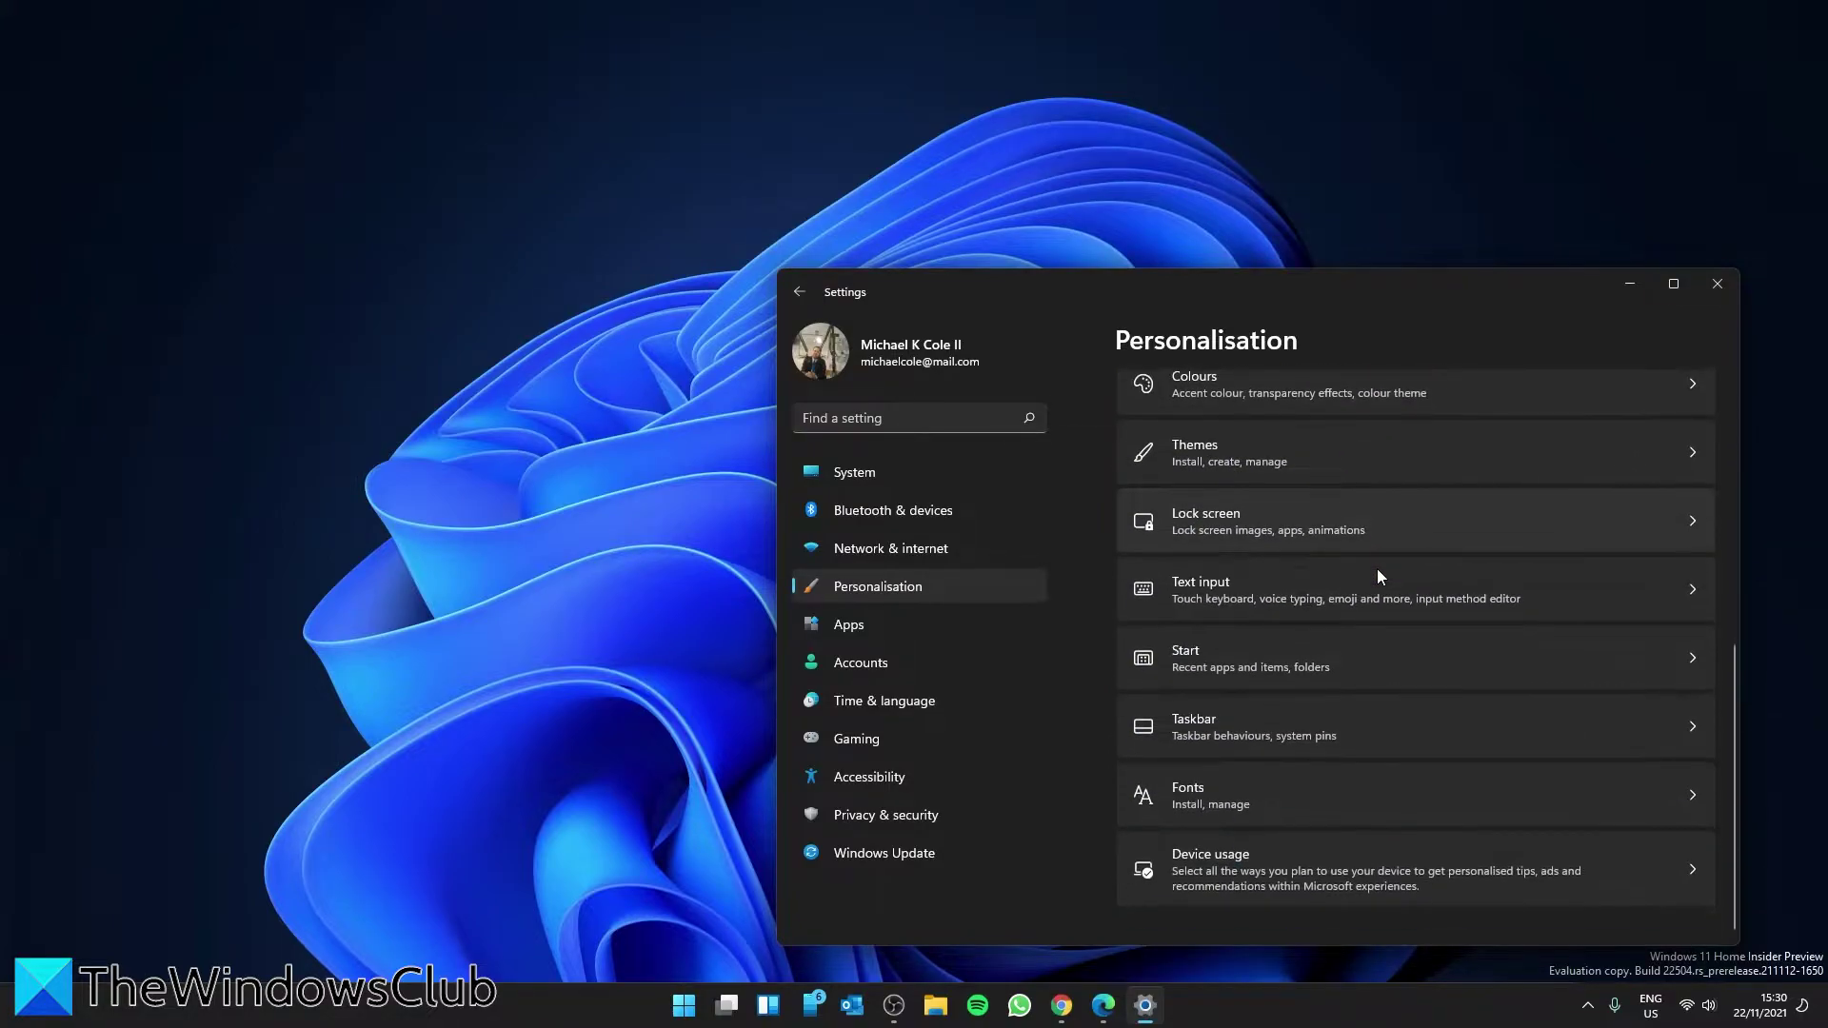
{"action": "left_click", "coordinate": [1695, 727]}
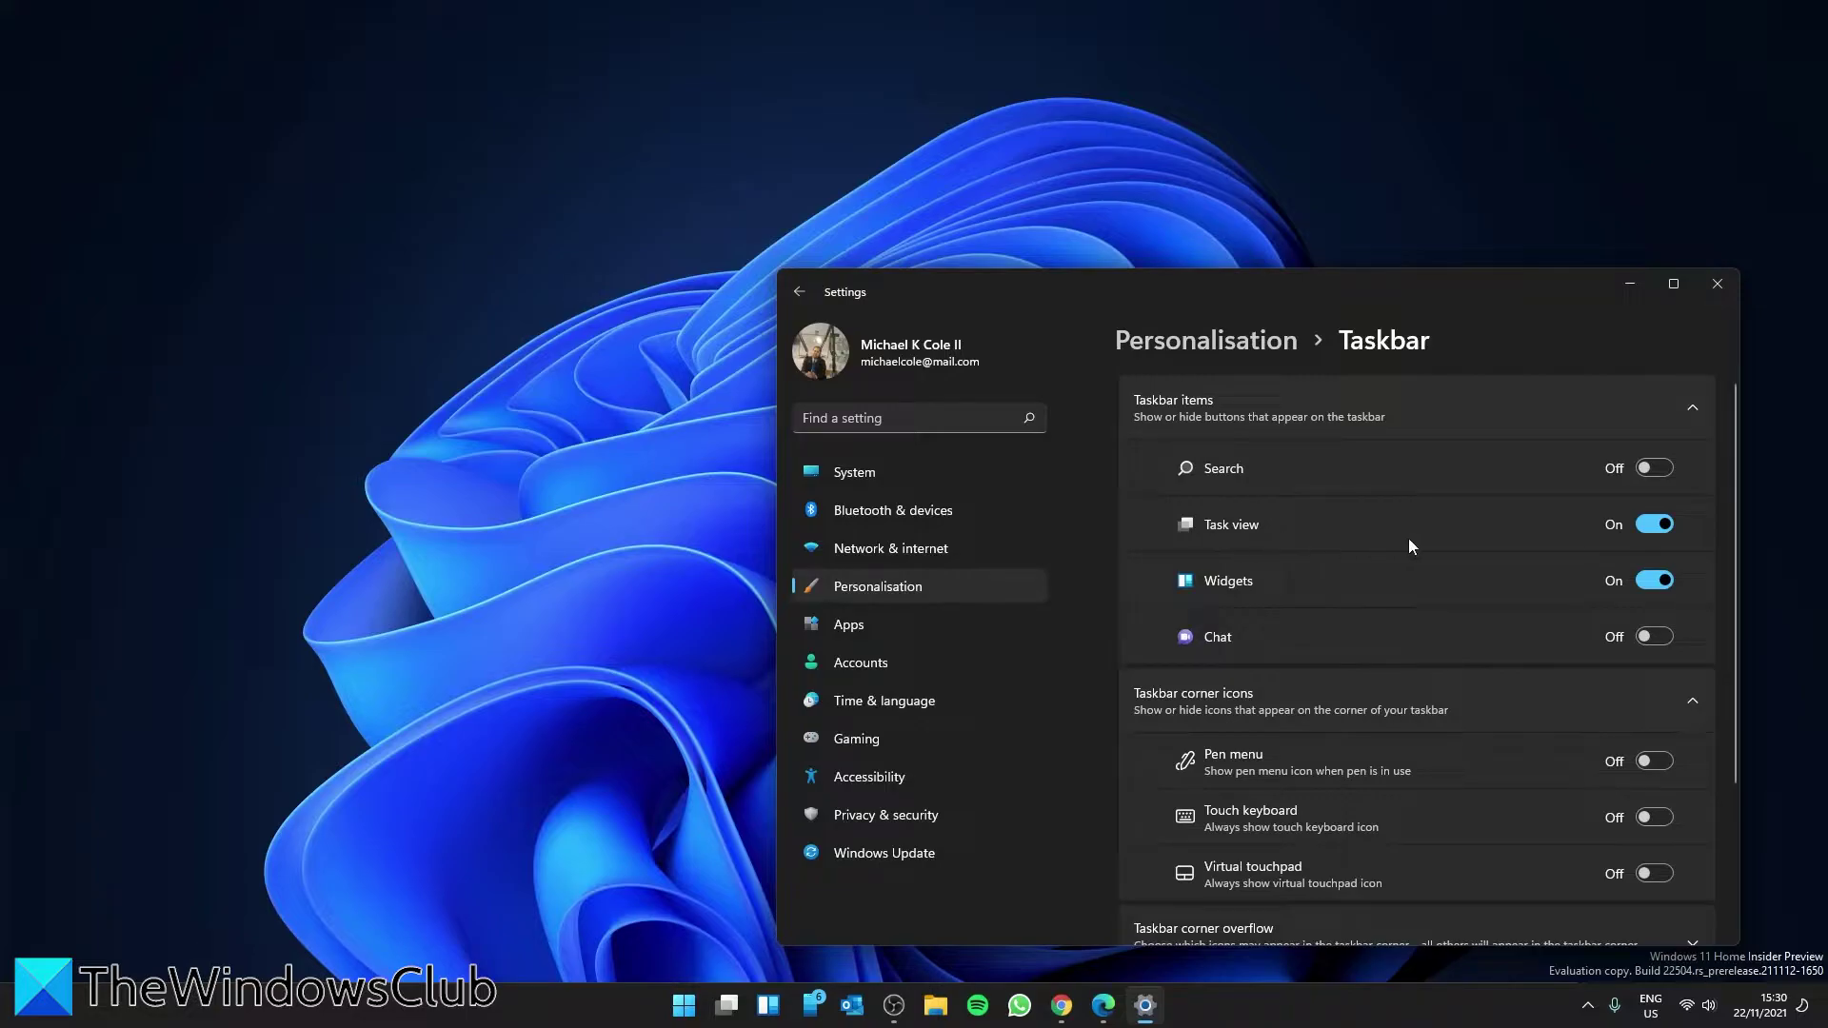
{"action": "left_click", "coordinate": [1719, 290]}
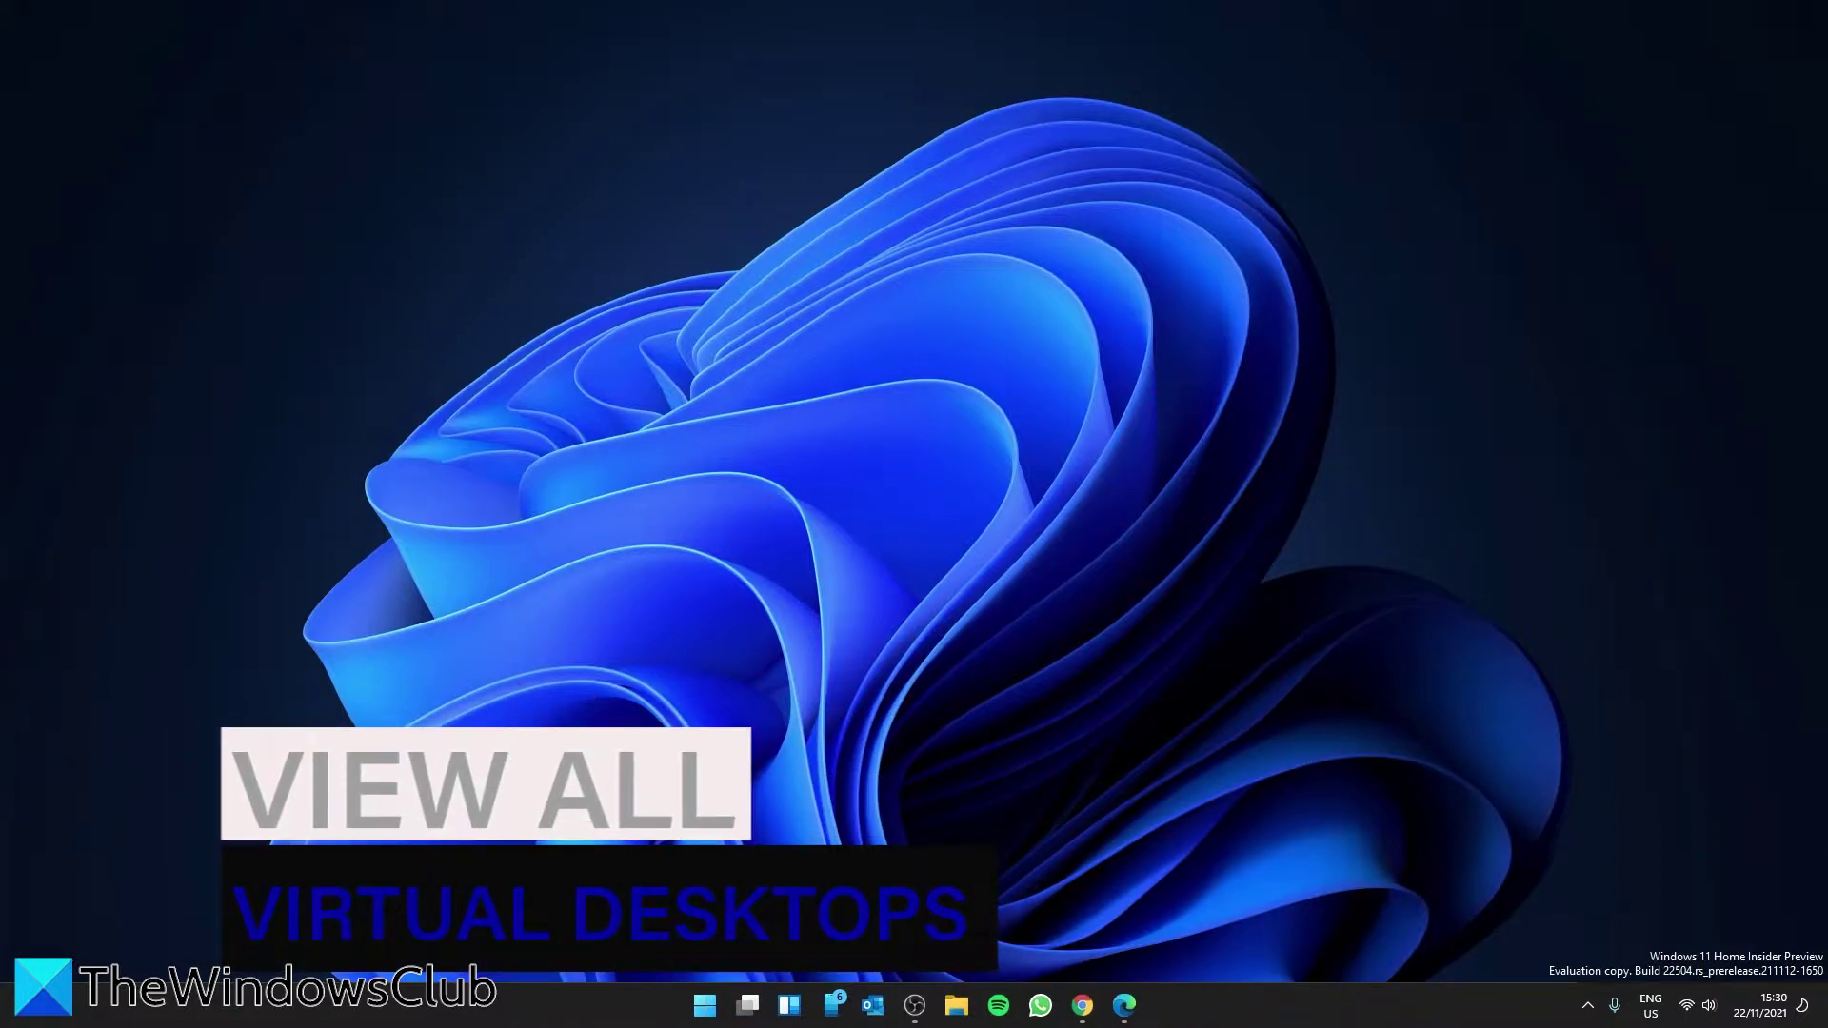
Bring up Task View showing Desktop 1 and the New desktop slot, then return to the desktop.
{"action": "mouse_move", "coordinate": [748, 1008]}
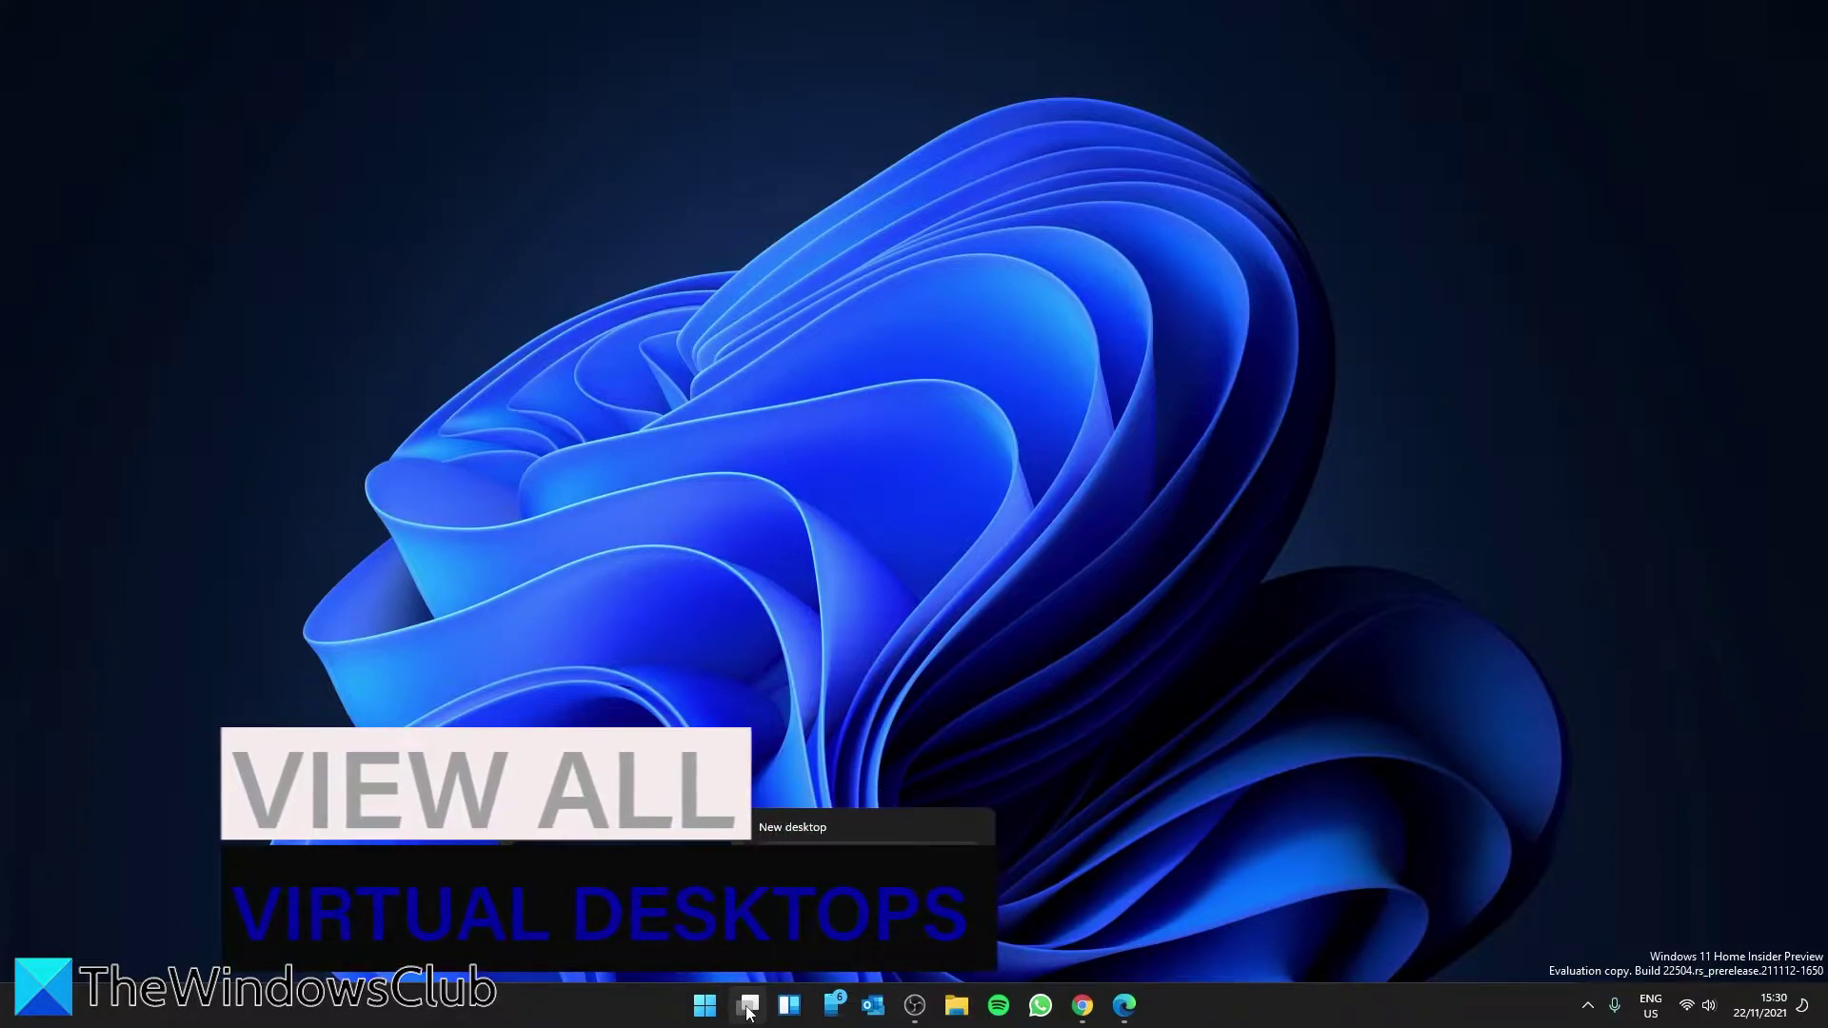
{"action": "key", "text": "super+Tab"}
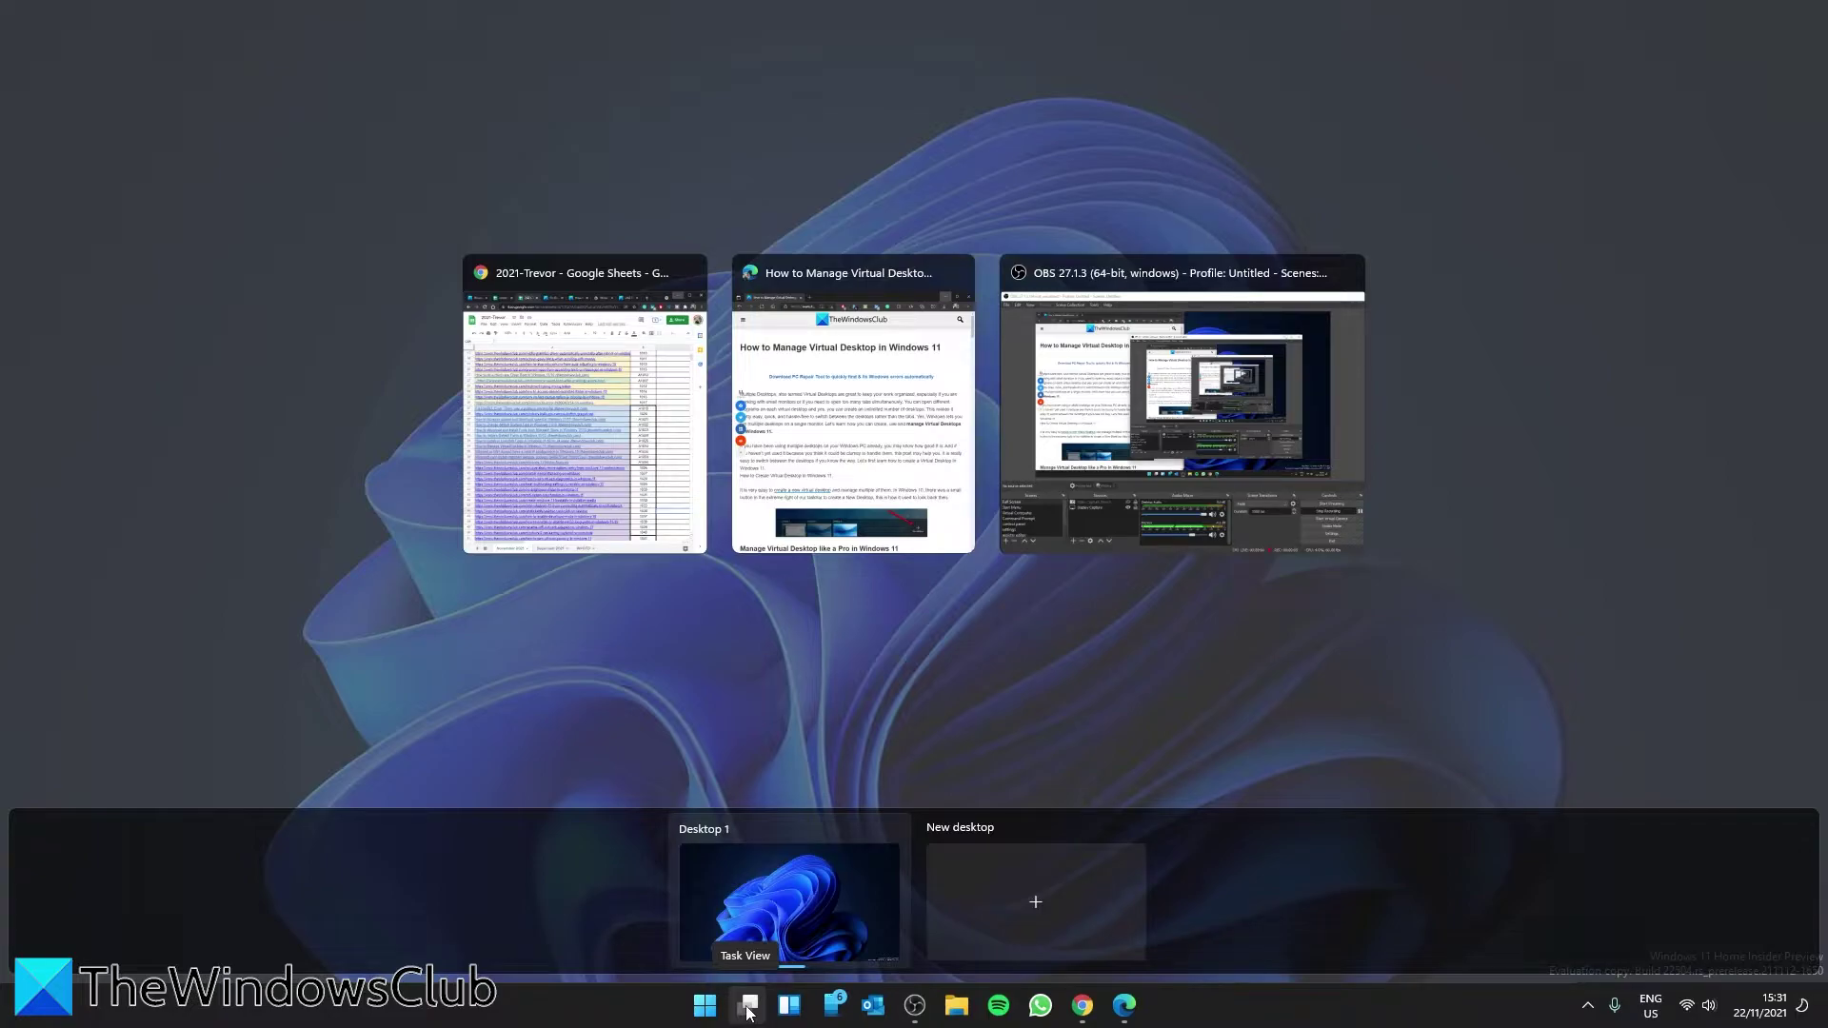
{"action": "left_click", "coordinate": [749, 1012]}
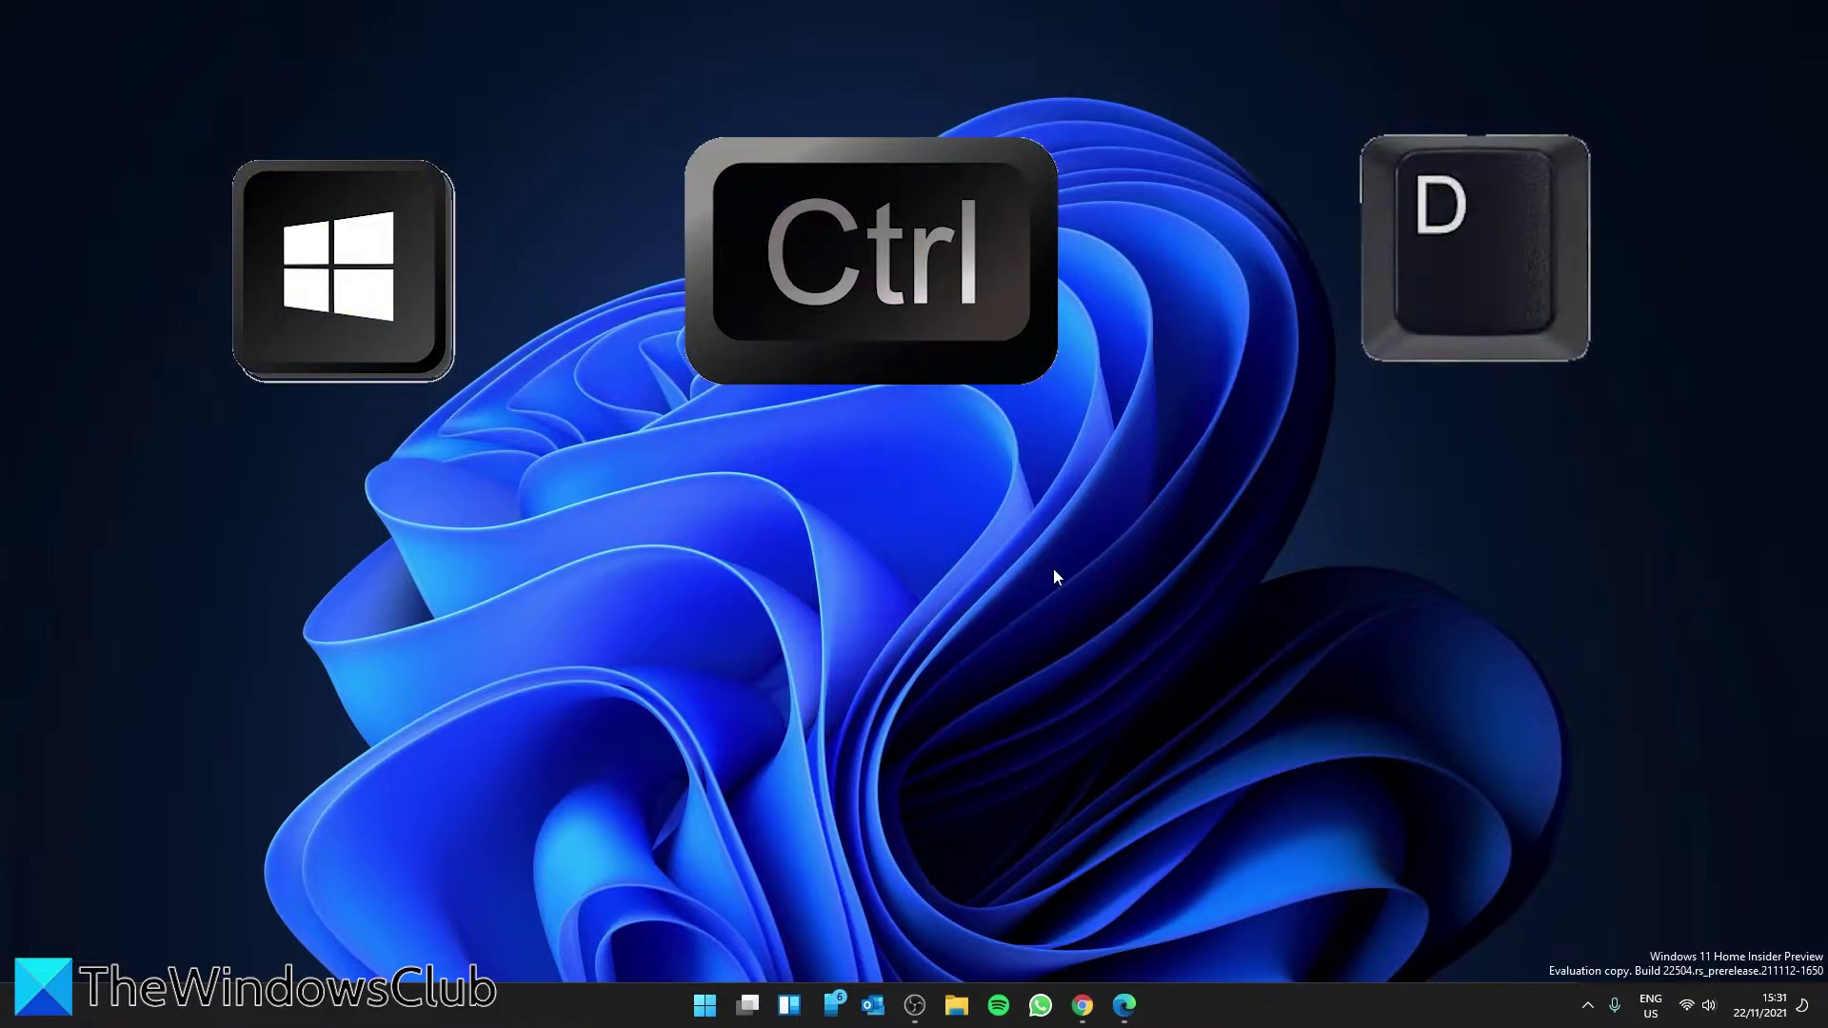
Add Desktop 2 with Win+Ctrl+D and Desktop 3 via Task View's New desktop.
{"action": "key", "text": "super+ctrl+d"}
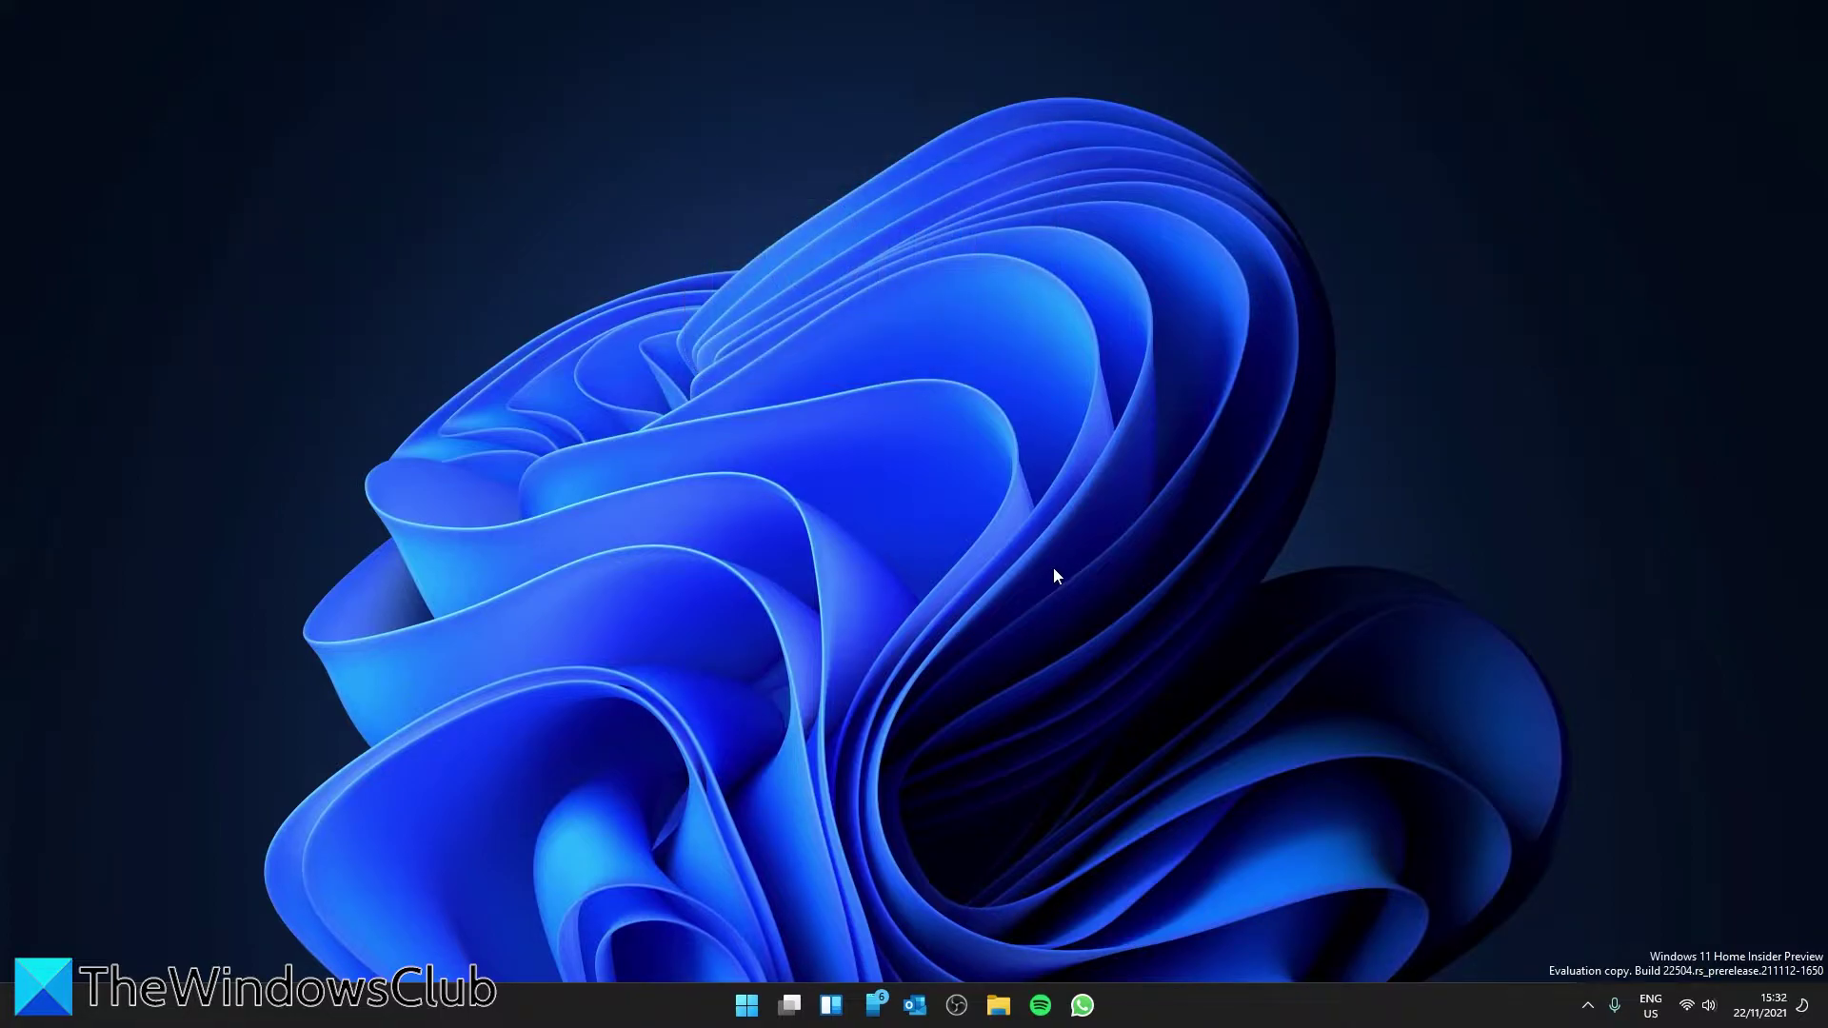
{"action": "mouse_move", "coordinate": [791, 1016]}
{"action": "key", "text": "super+Tab"}
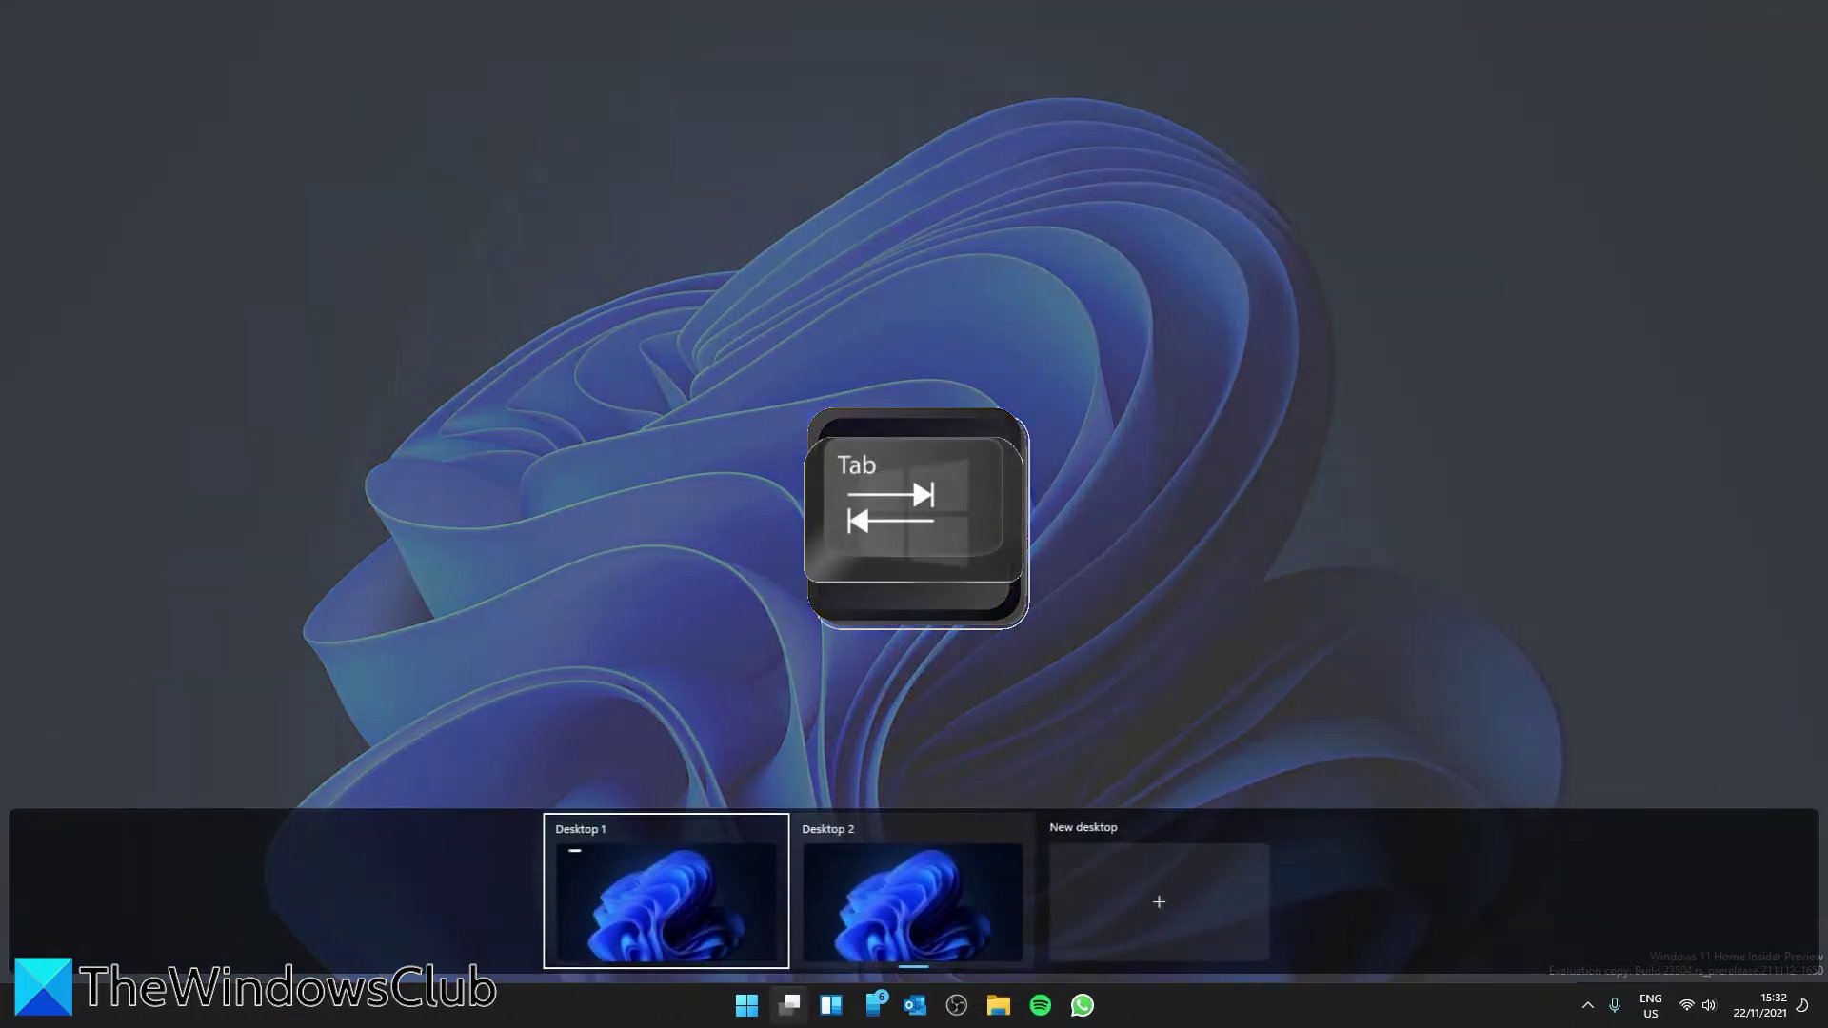
{"action": "left_click", "coordinate": [1158, 900]}
{"action": "left_click", "coordinate": [1278, 694]}
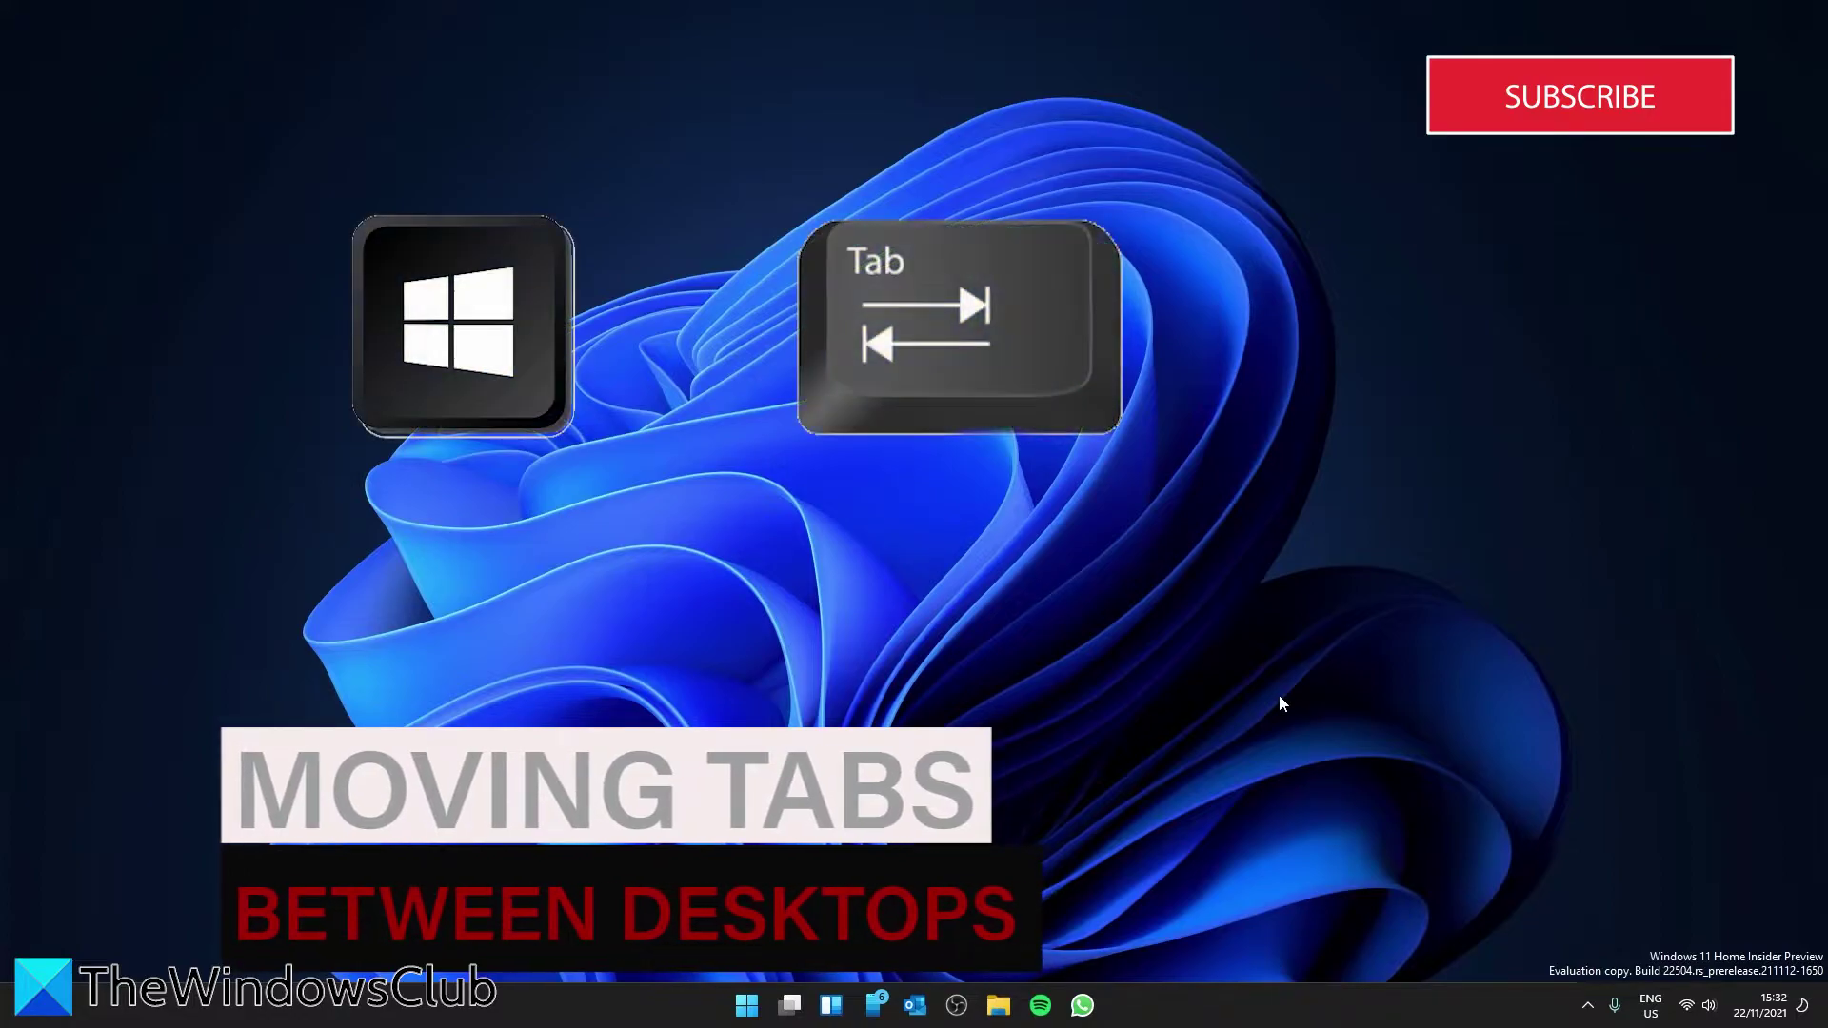
In Task View, bring up the Google Sheets window's Move to options, then dismiss them unchanged.
{"action": "key", "text": "super+Tab"}
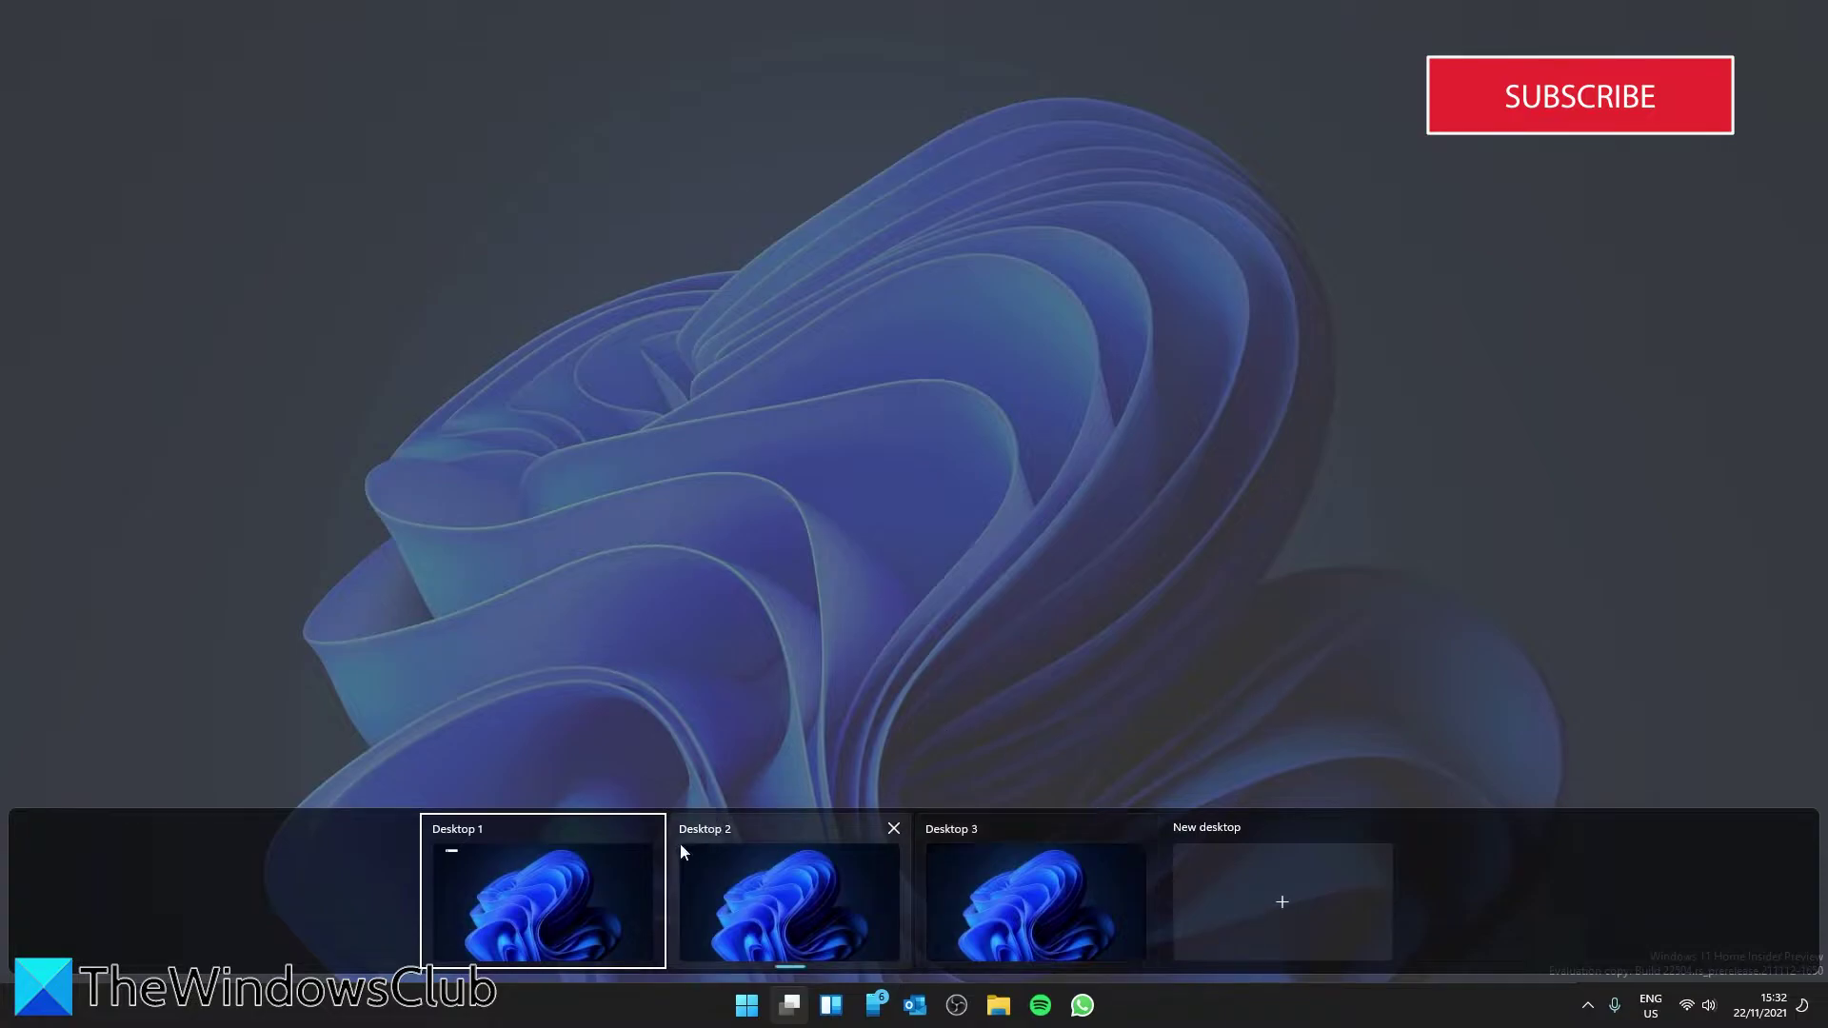
{"action": "mouse_move", "coordinate": [613, 850]}
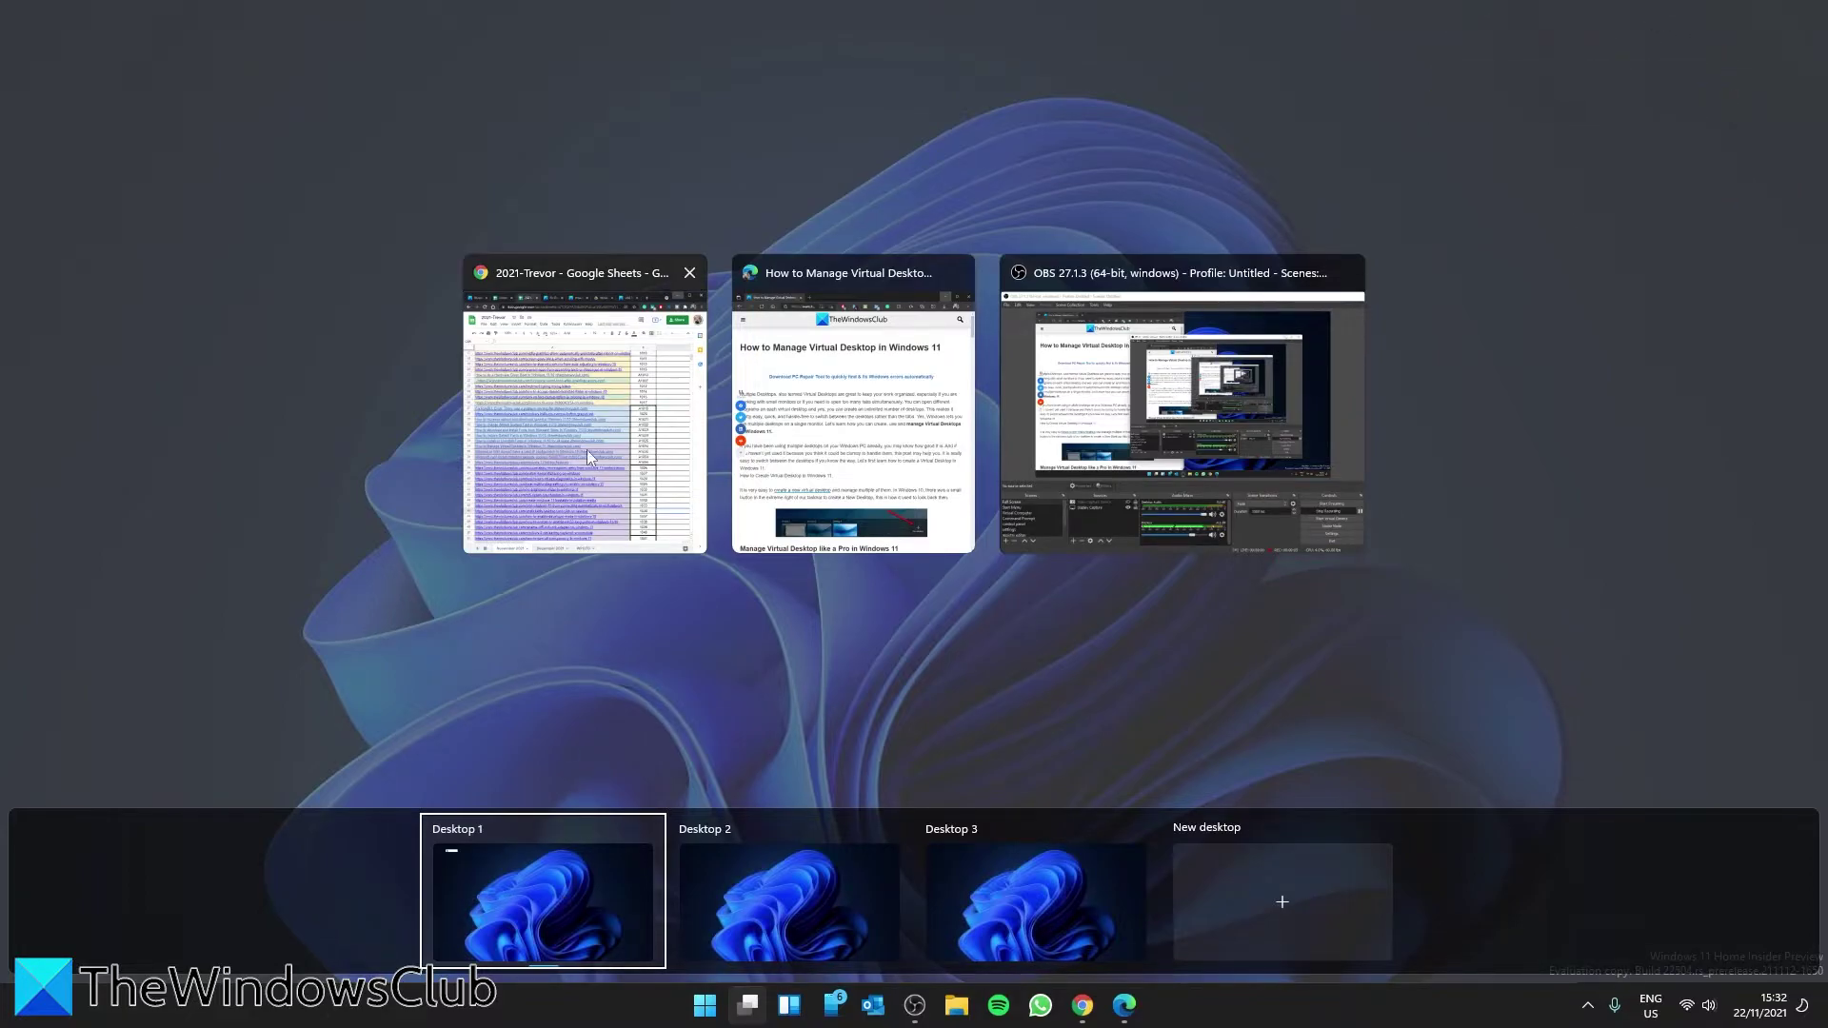
{"action": "left_click_drag", "start_coordinate": [634, 455], "coordinate": [634, 453]}
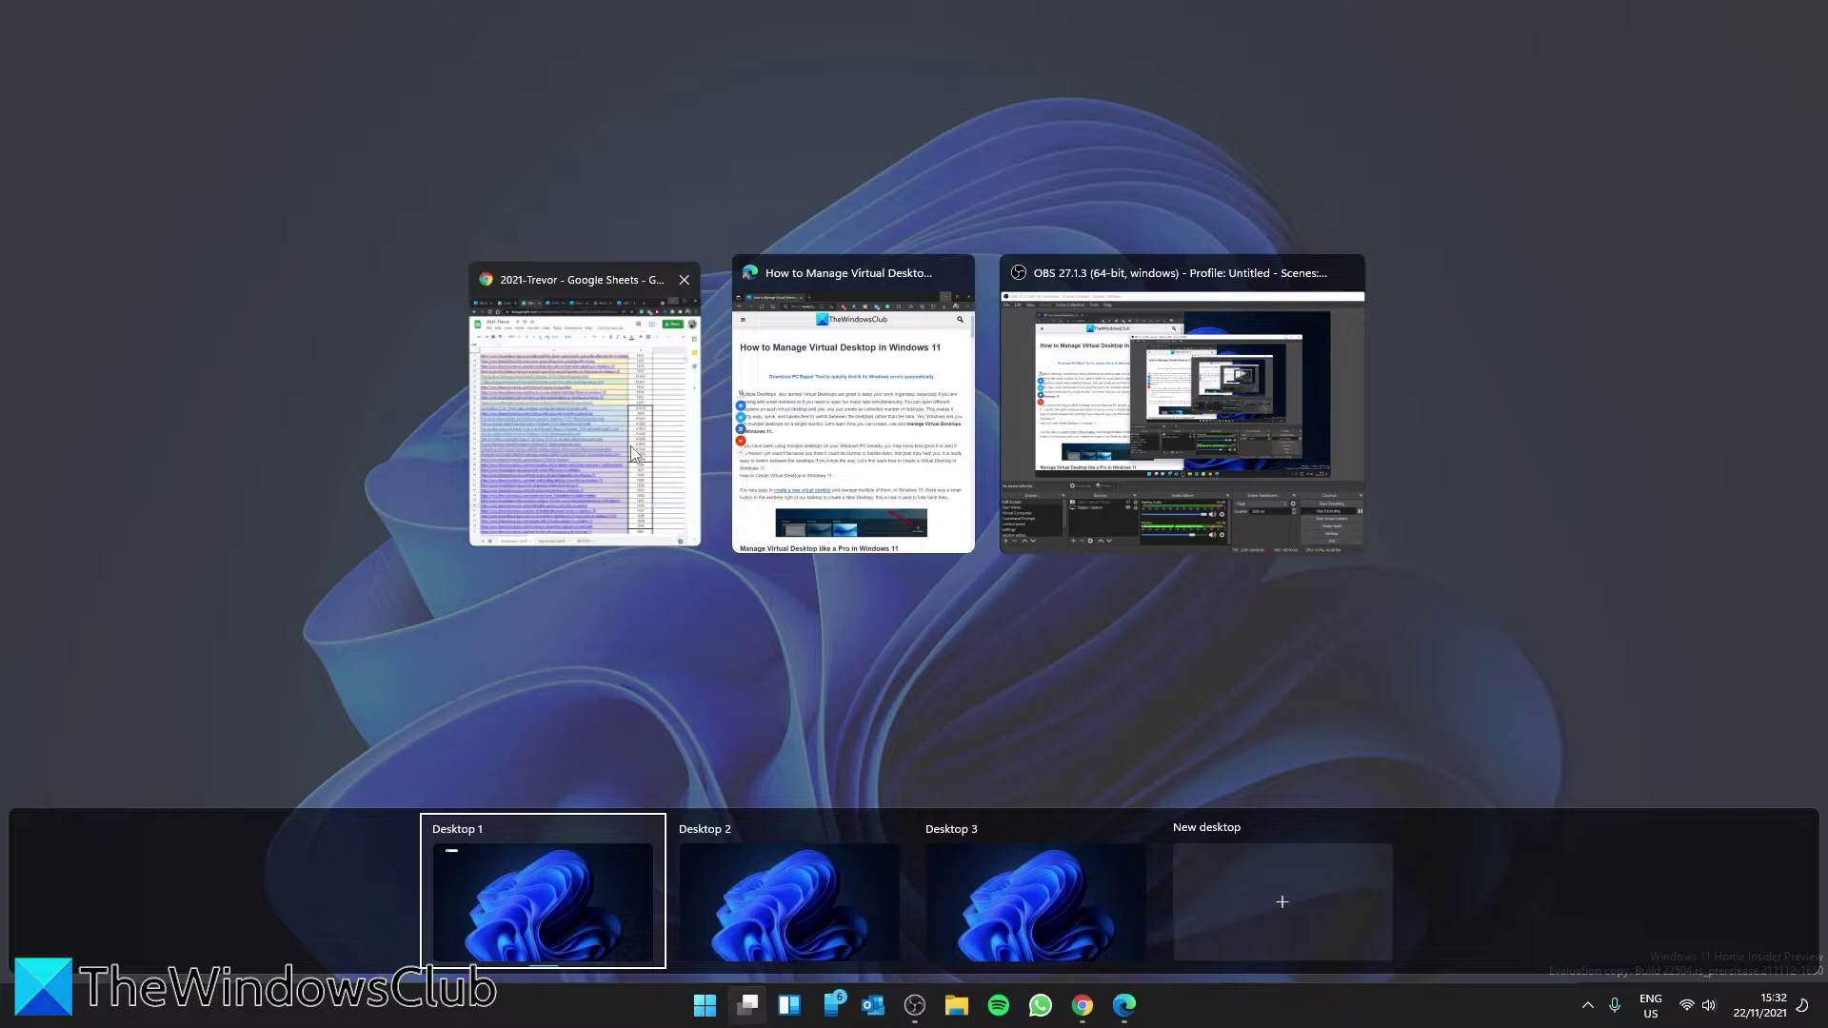
{"action": "right_click", "coordinate": [631, 453]}
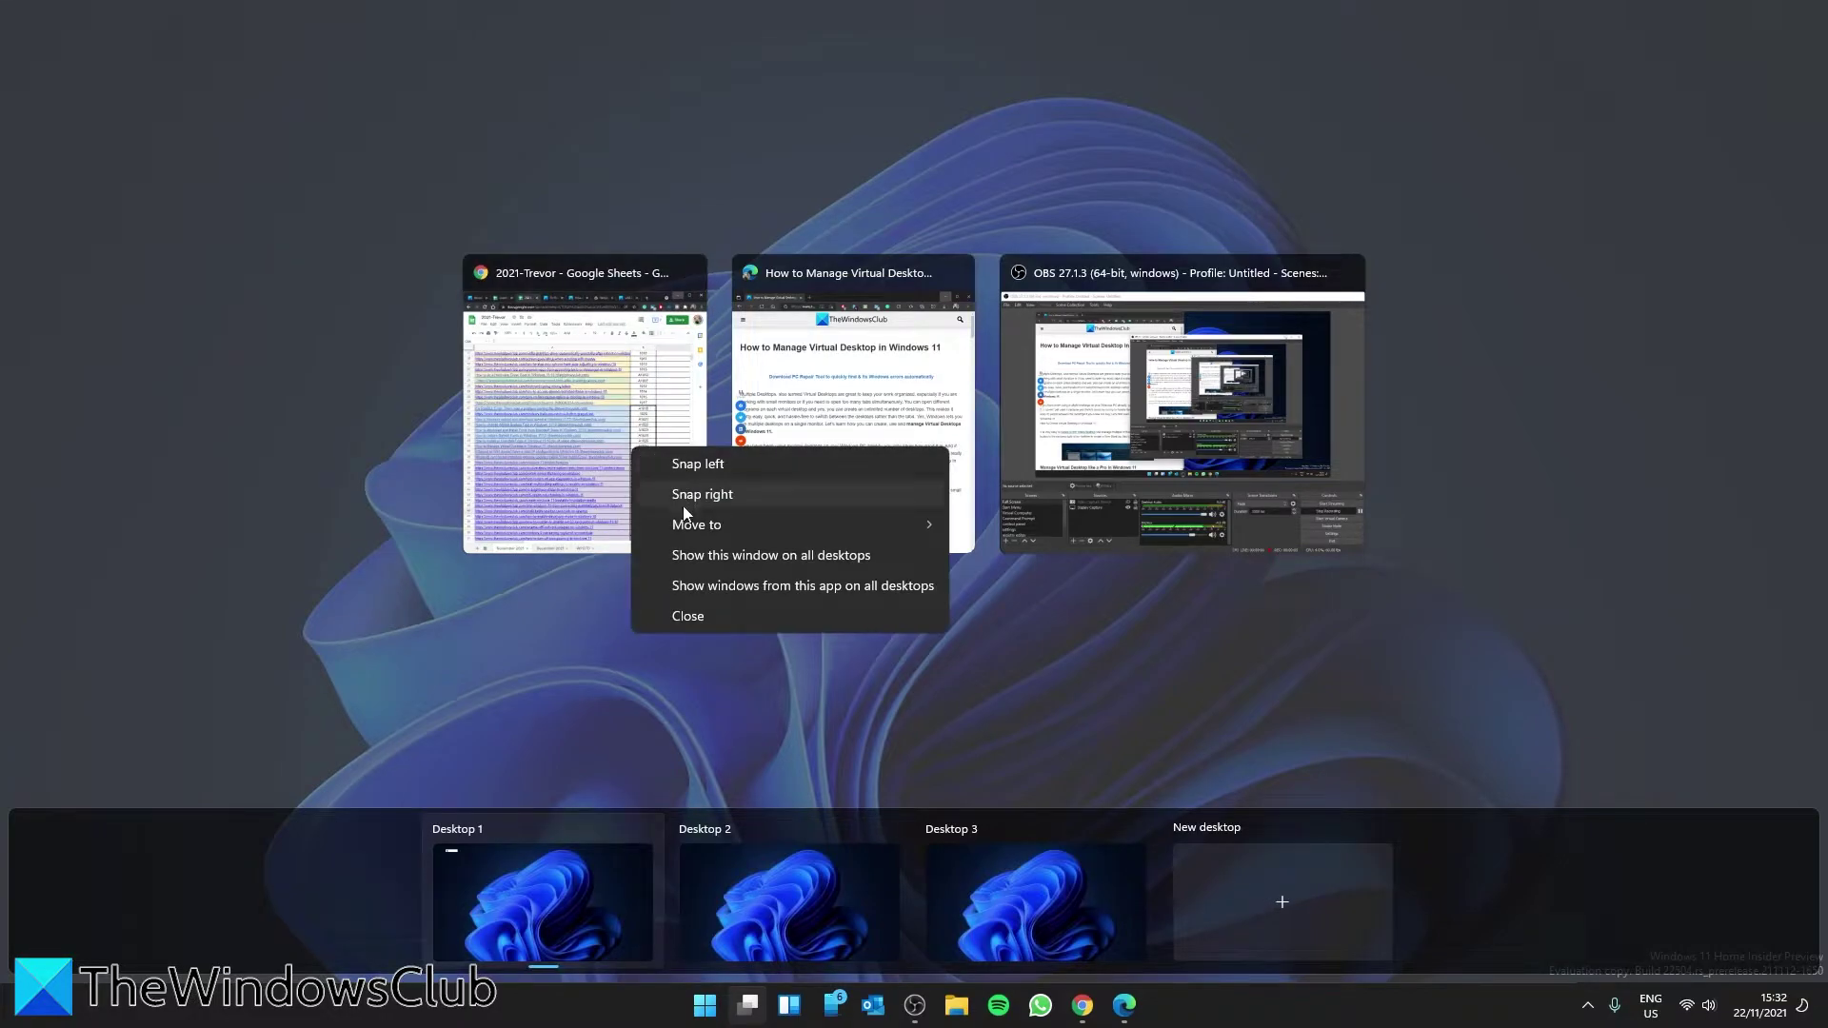
{"action": "mouse_move", "coordinate": [688, 529]}
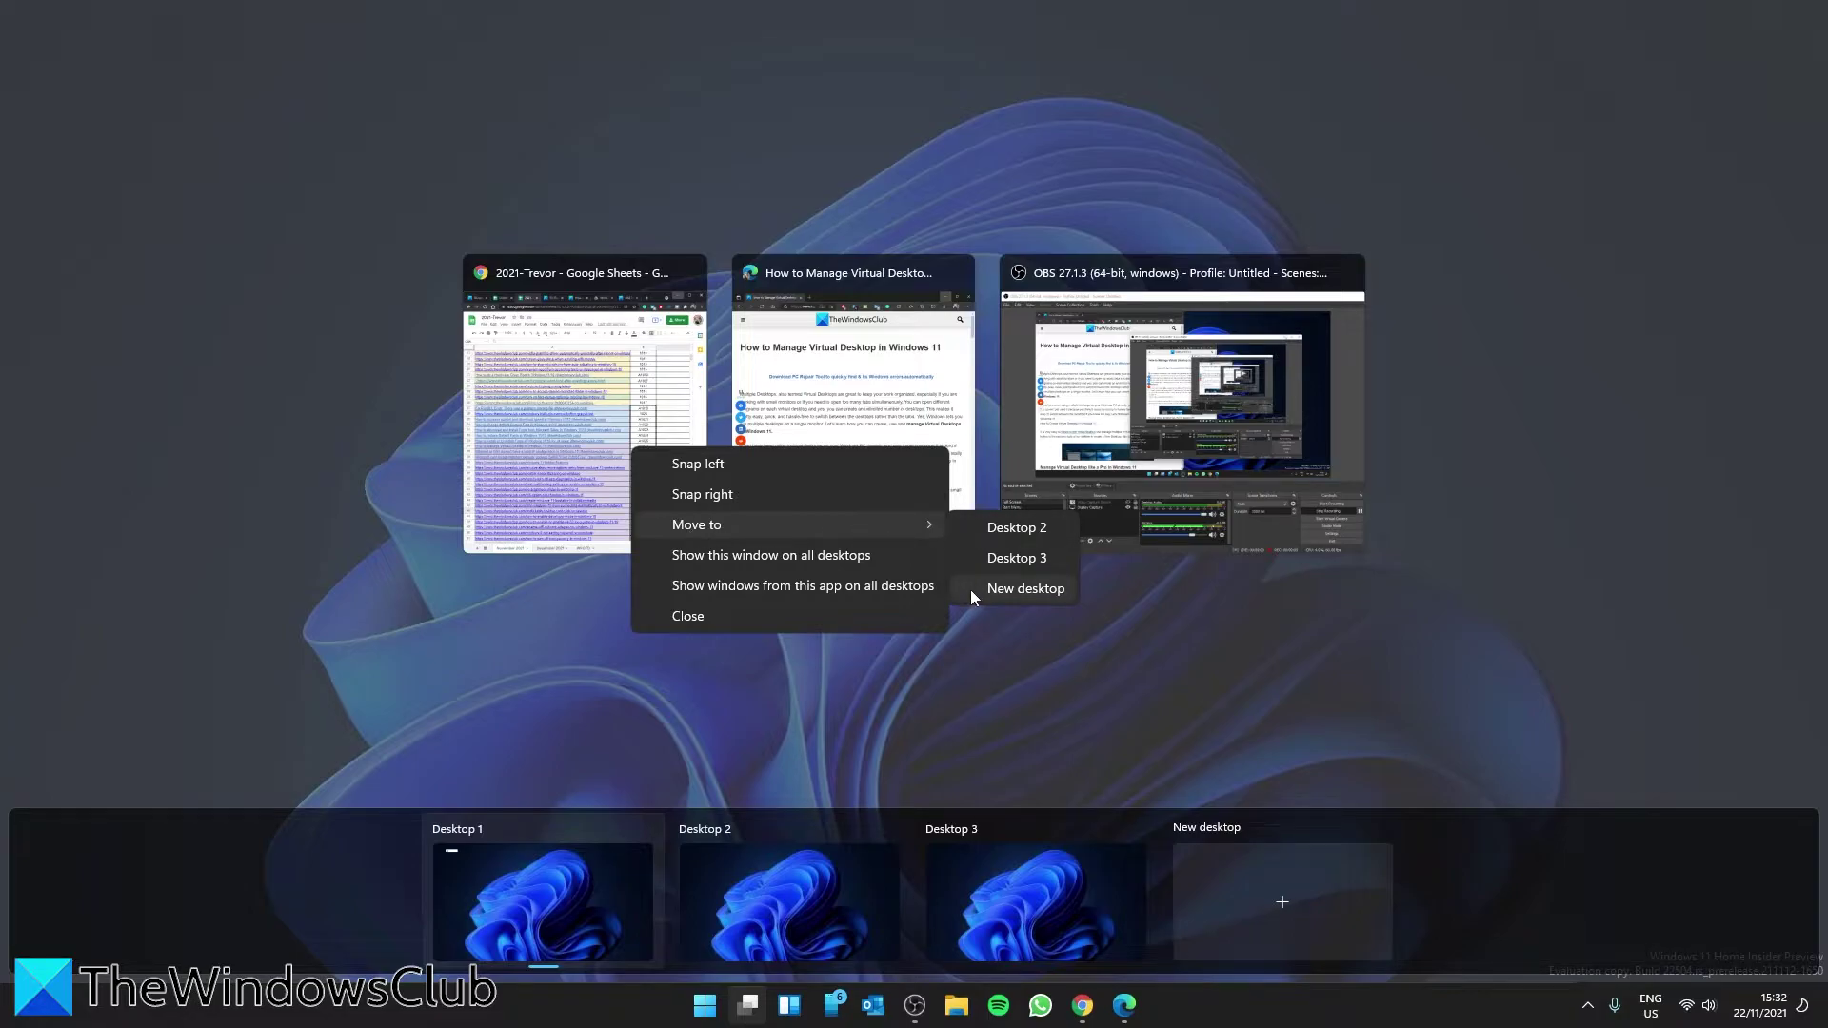
{"action": "left_click", "coordinate": [424, 644]}
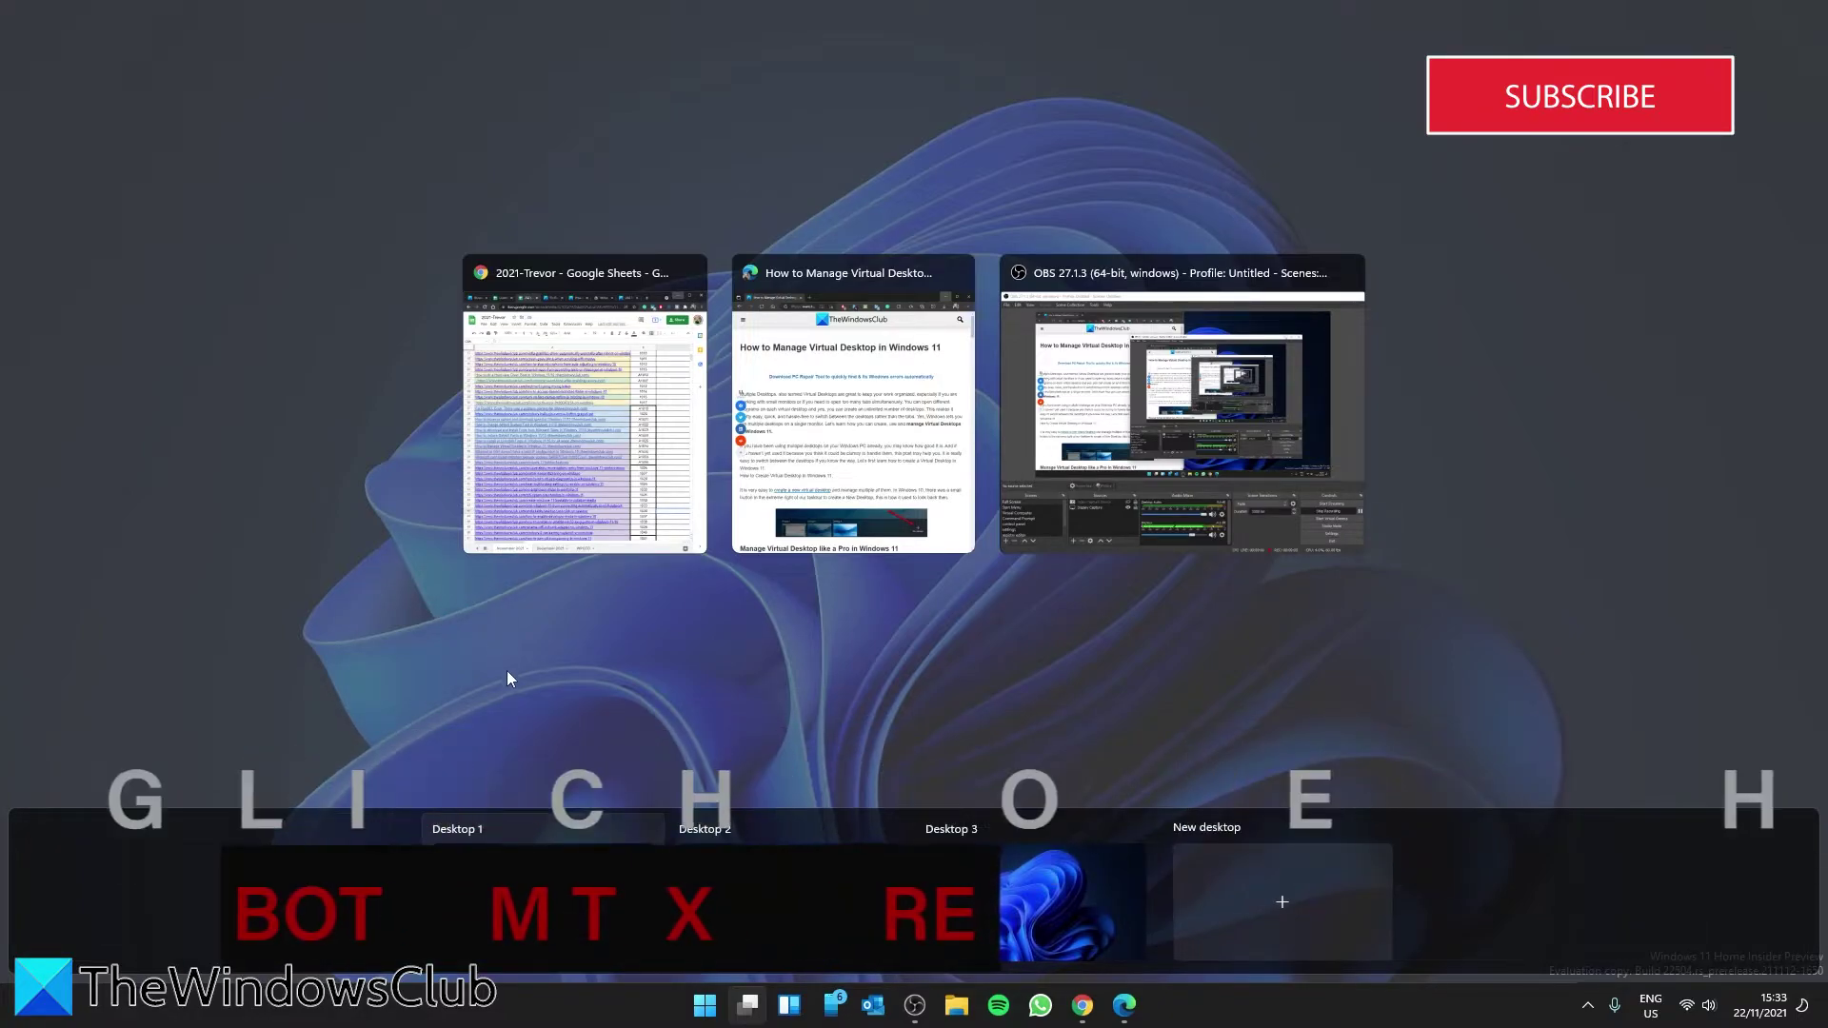
{"action": "right_click", "coordinate": [510, 831]}
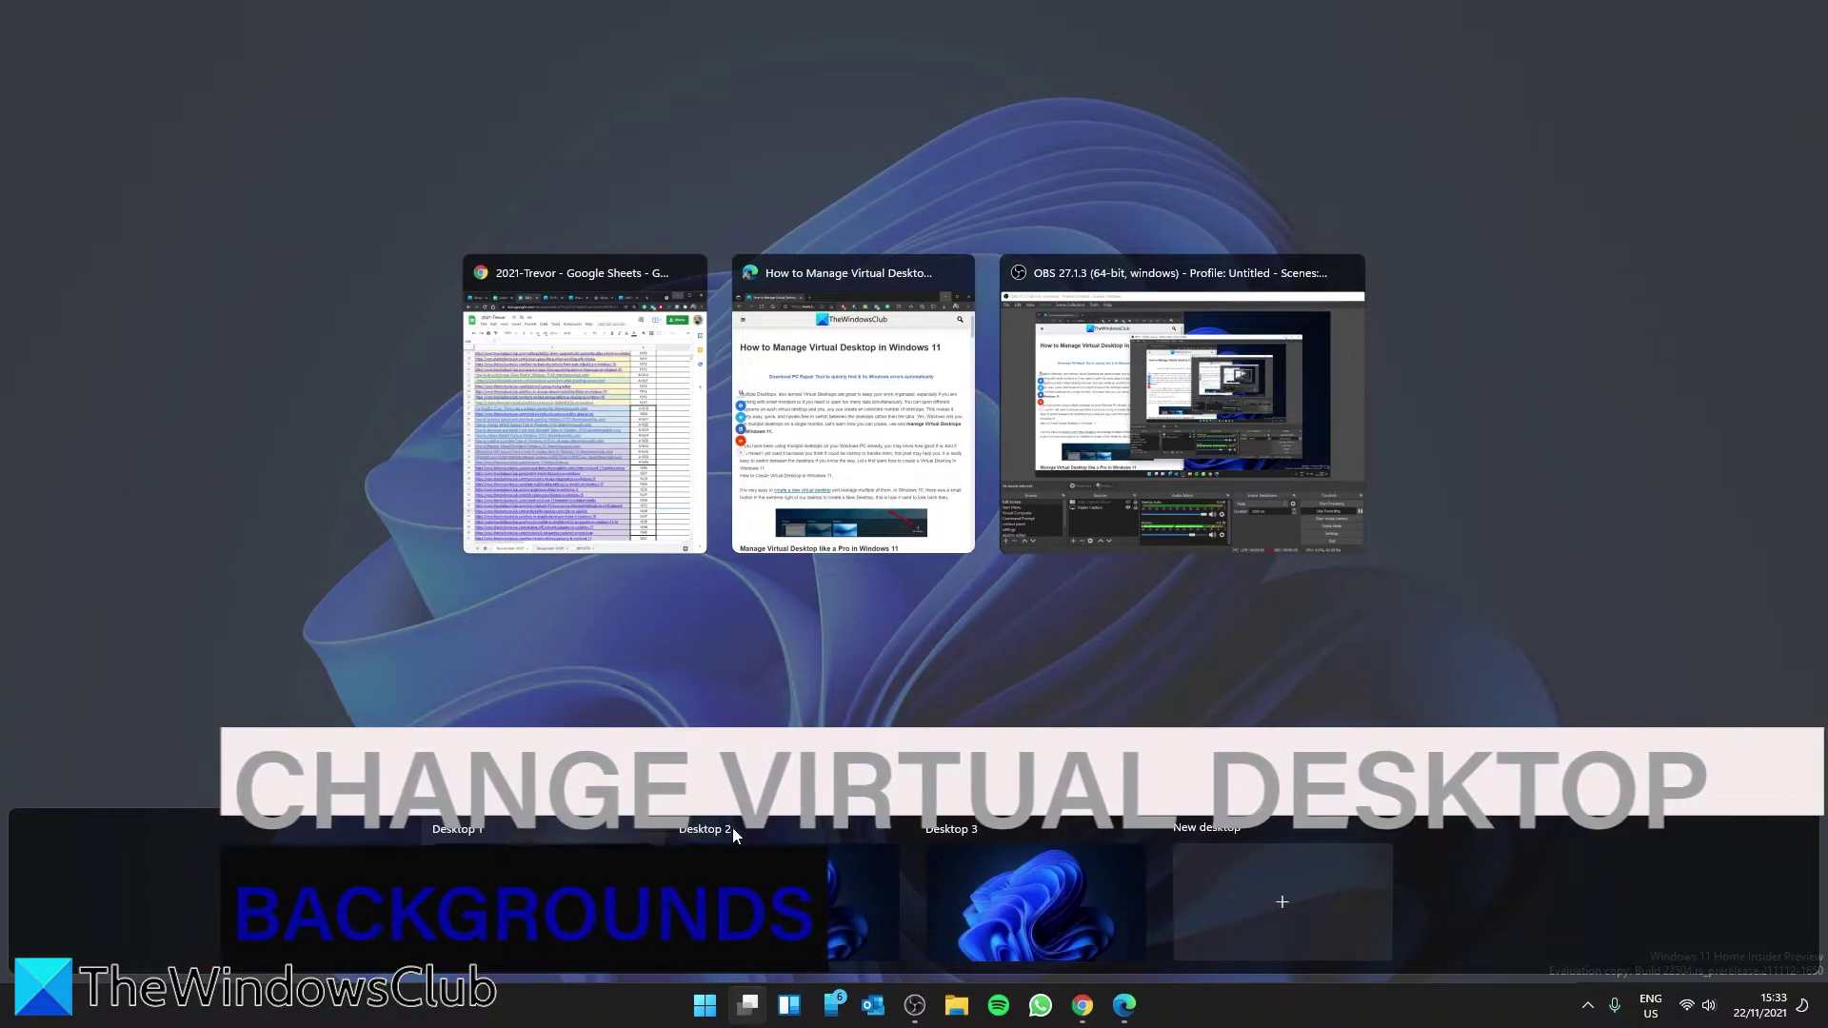
Set the purple image as Desktop 2's background.
{"action": "right_click", "coordinate": [733, 827]}
{"action": "left_click", "coordinate": [782, 792]}
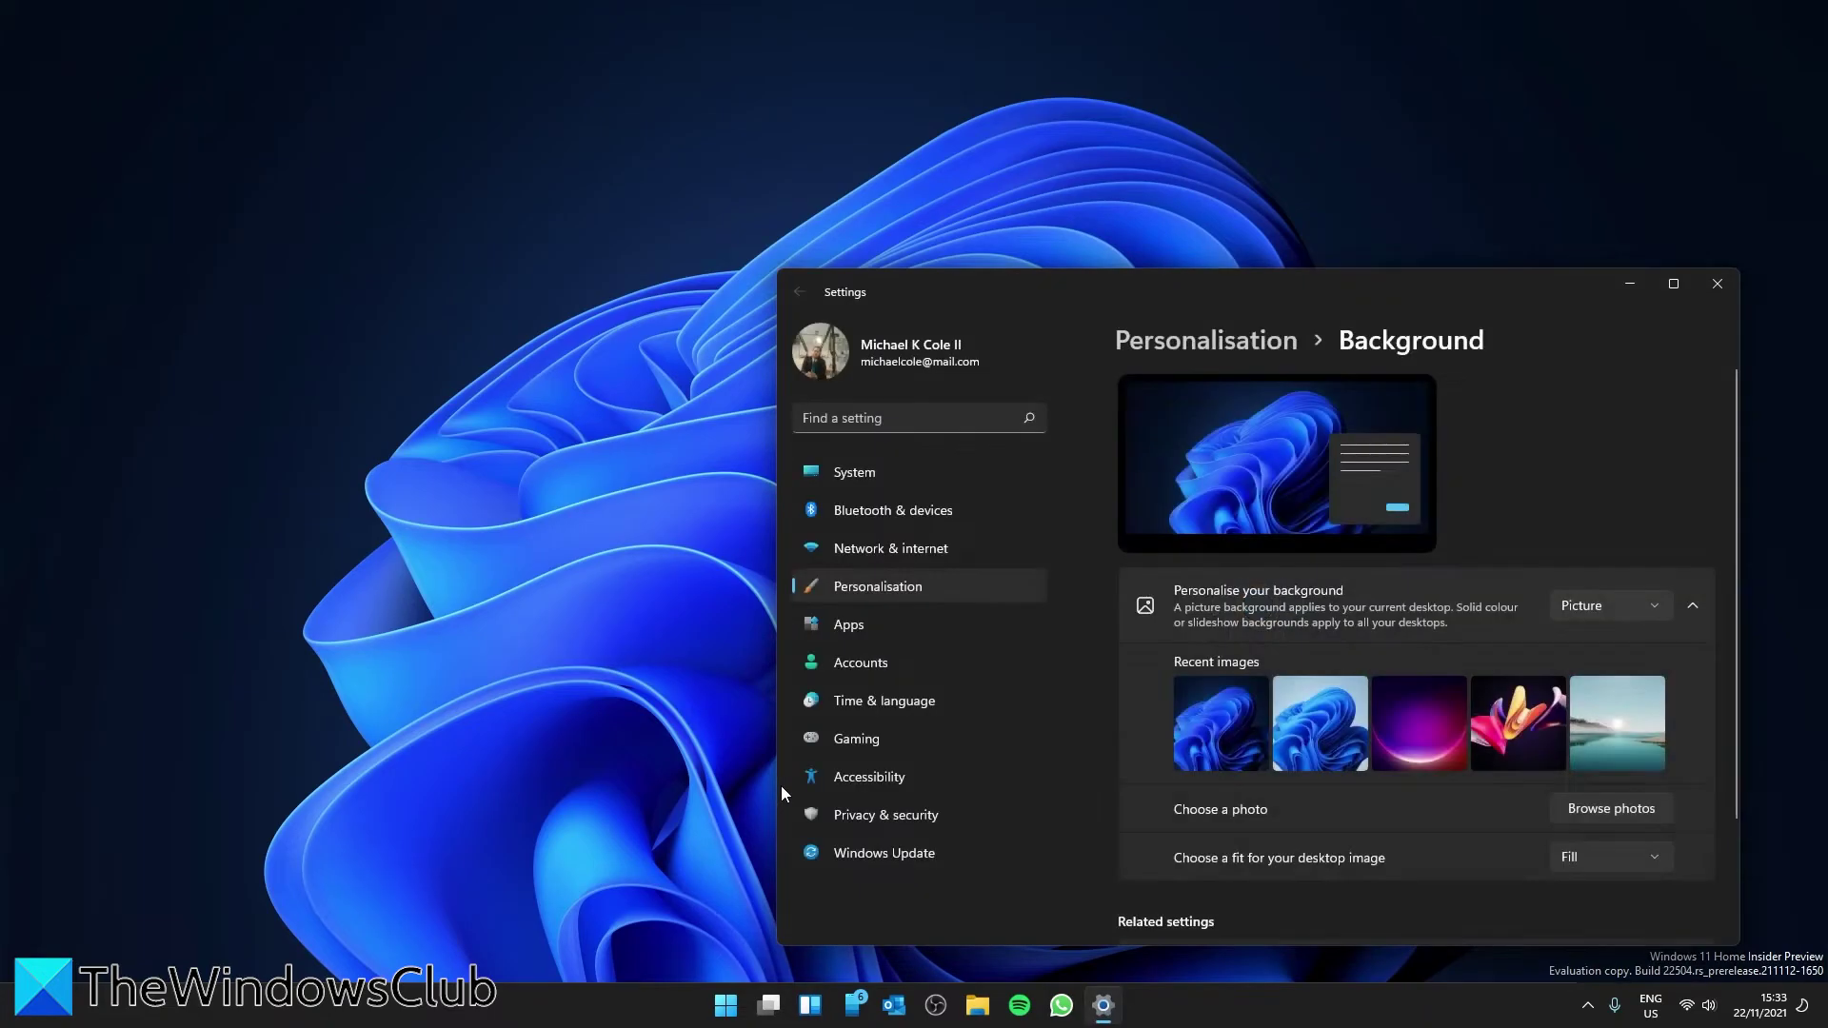
{"action": "left_click", "coordinate": [1409, 735]}
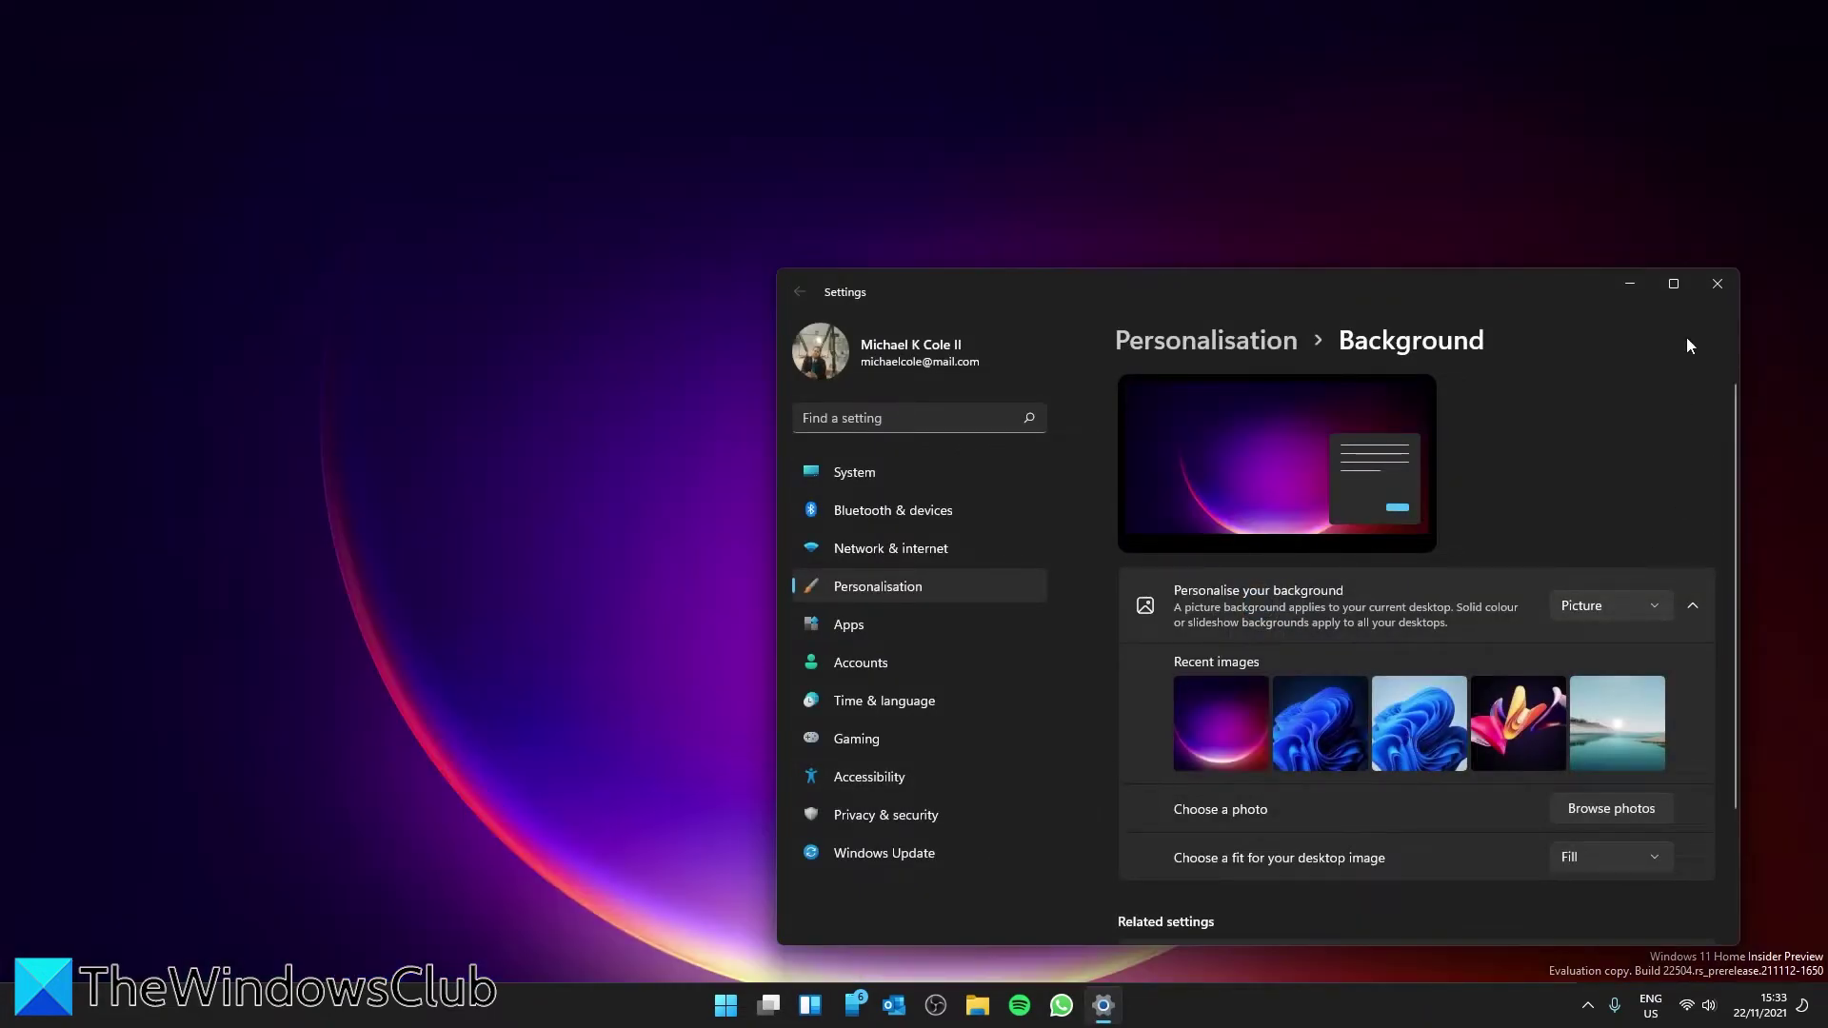
{"action": "left_click", "coordinate": [1711, 281]}
Give Desktop 3 the pink flower image as its background.
{"action": "mouse_move", "coordinate": [786, 1019]}
{"action": "left_click", "coordinate": [918, 902]}
{"action": "right_click", "coordinate": [889, 843]}
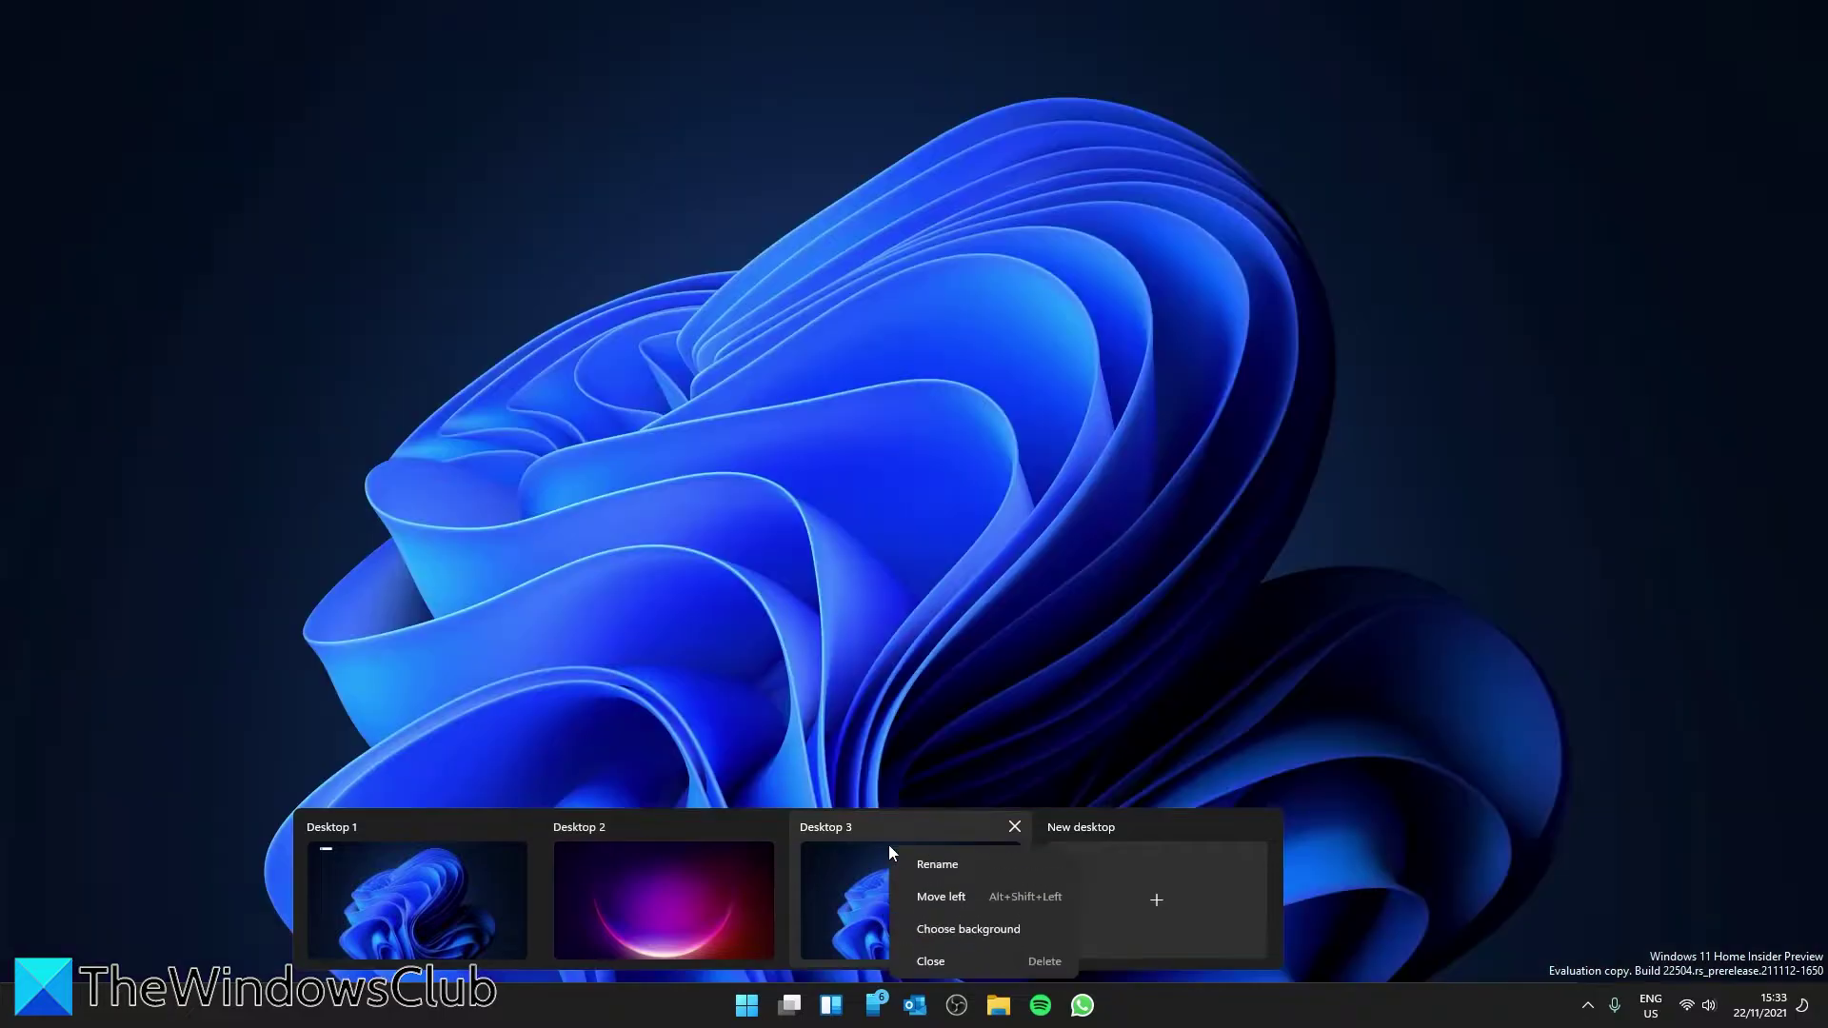
{"action": "left_click", "coordinate": [921, 919]}
{"action": "left_click", "coordinate": [1518, 737]}
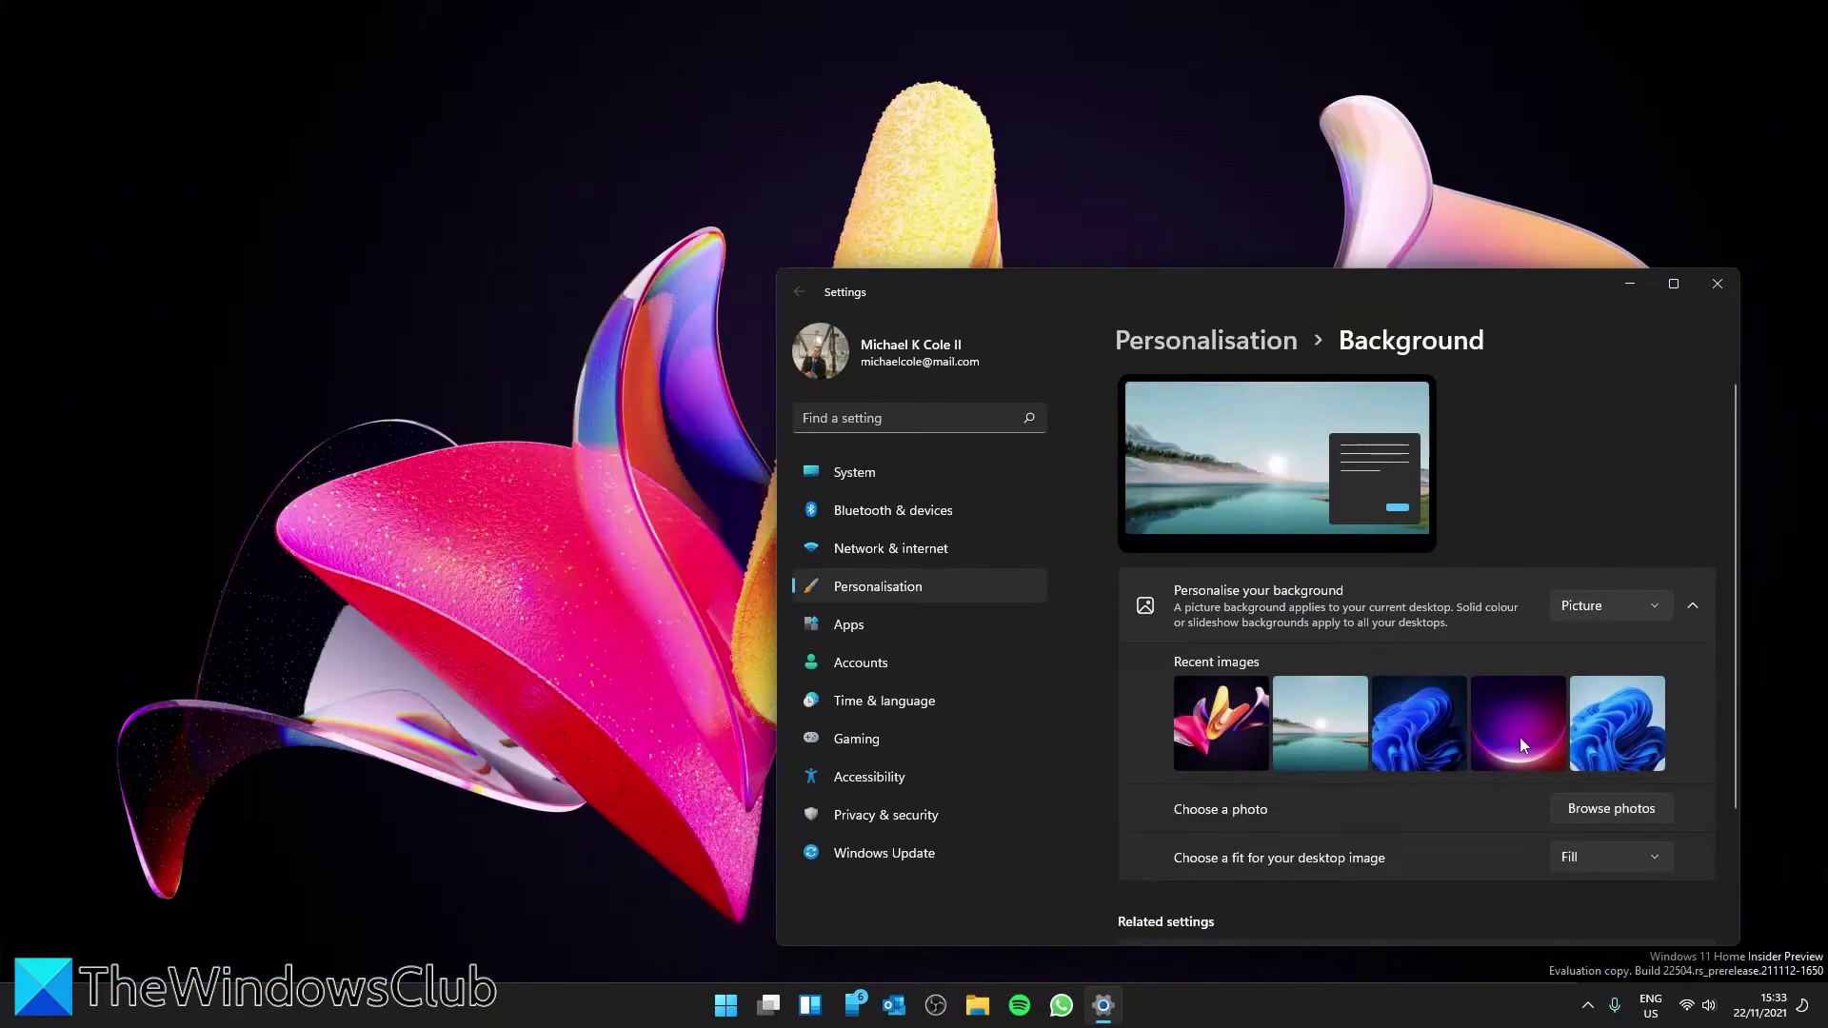
Switch back to Desktop 1 from the virtual desktops overview.
{"action": "left_click", "coordinate": [773, 1010]}
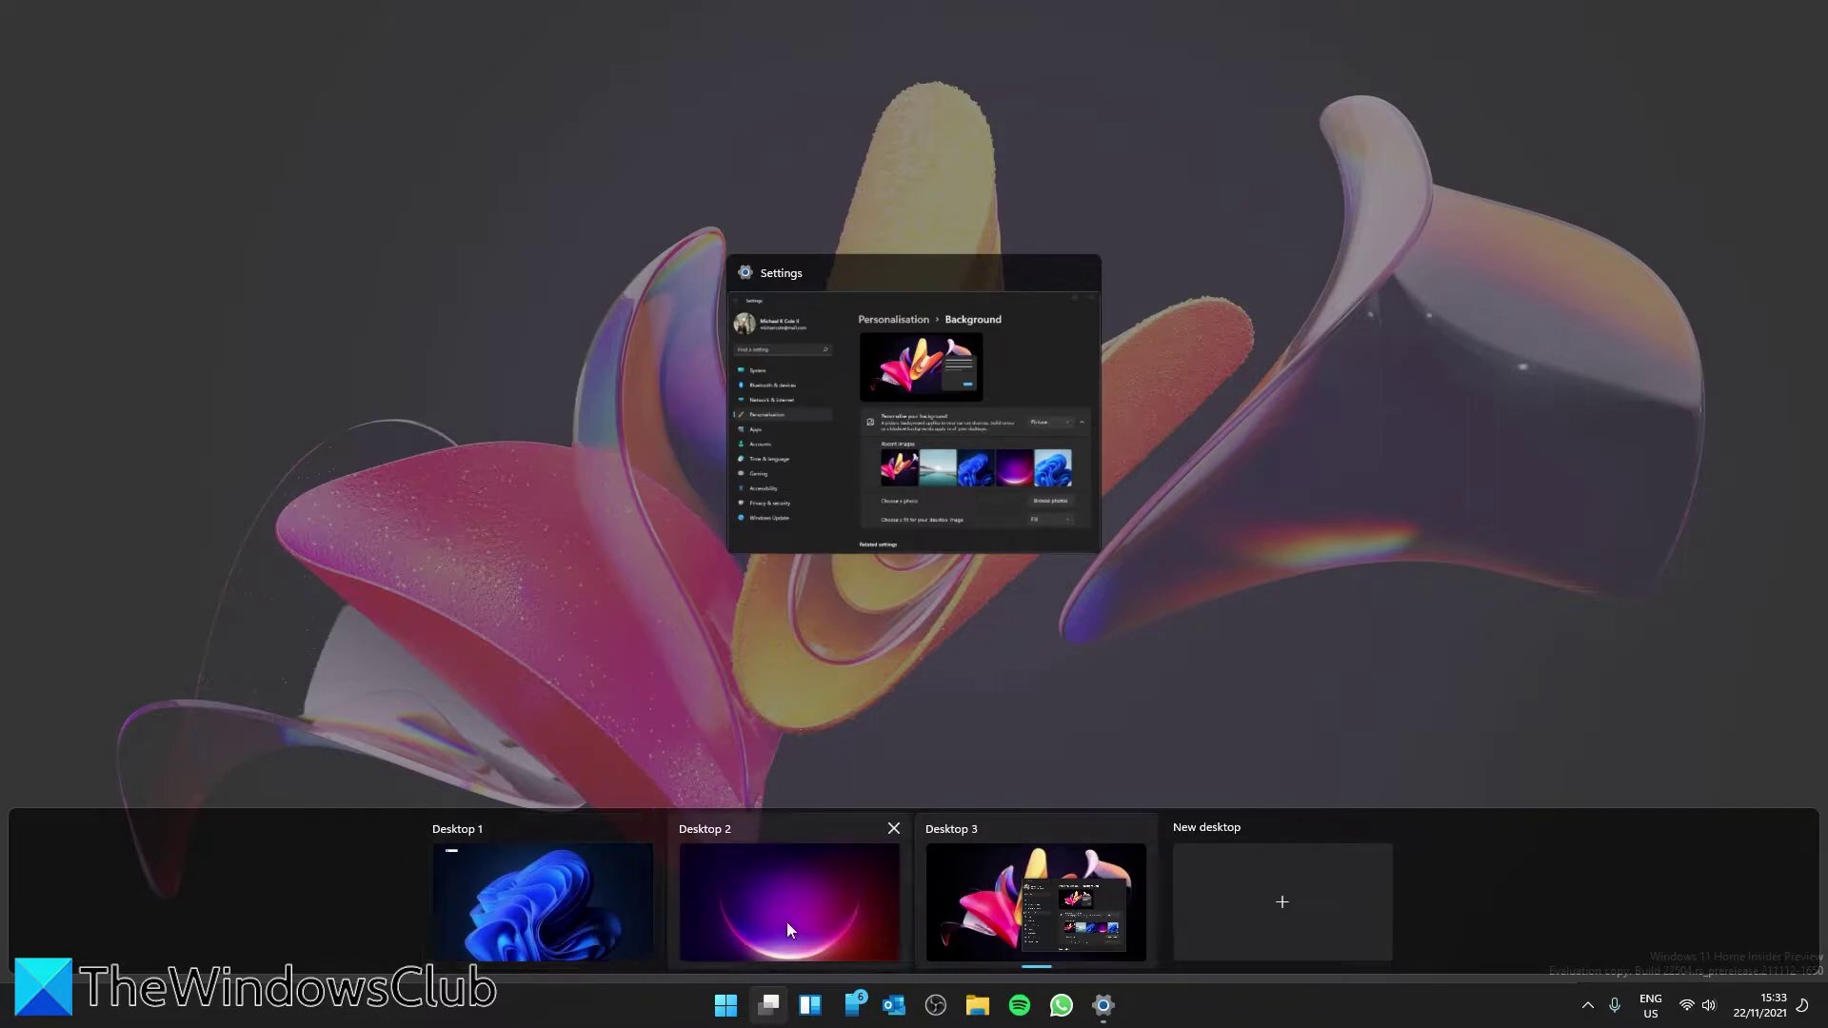
{"action": "left_click", "coordinate": [549, 928]}
{"action": "mouse_move", "coordinate": [747, 1004]}
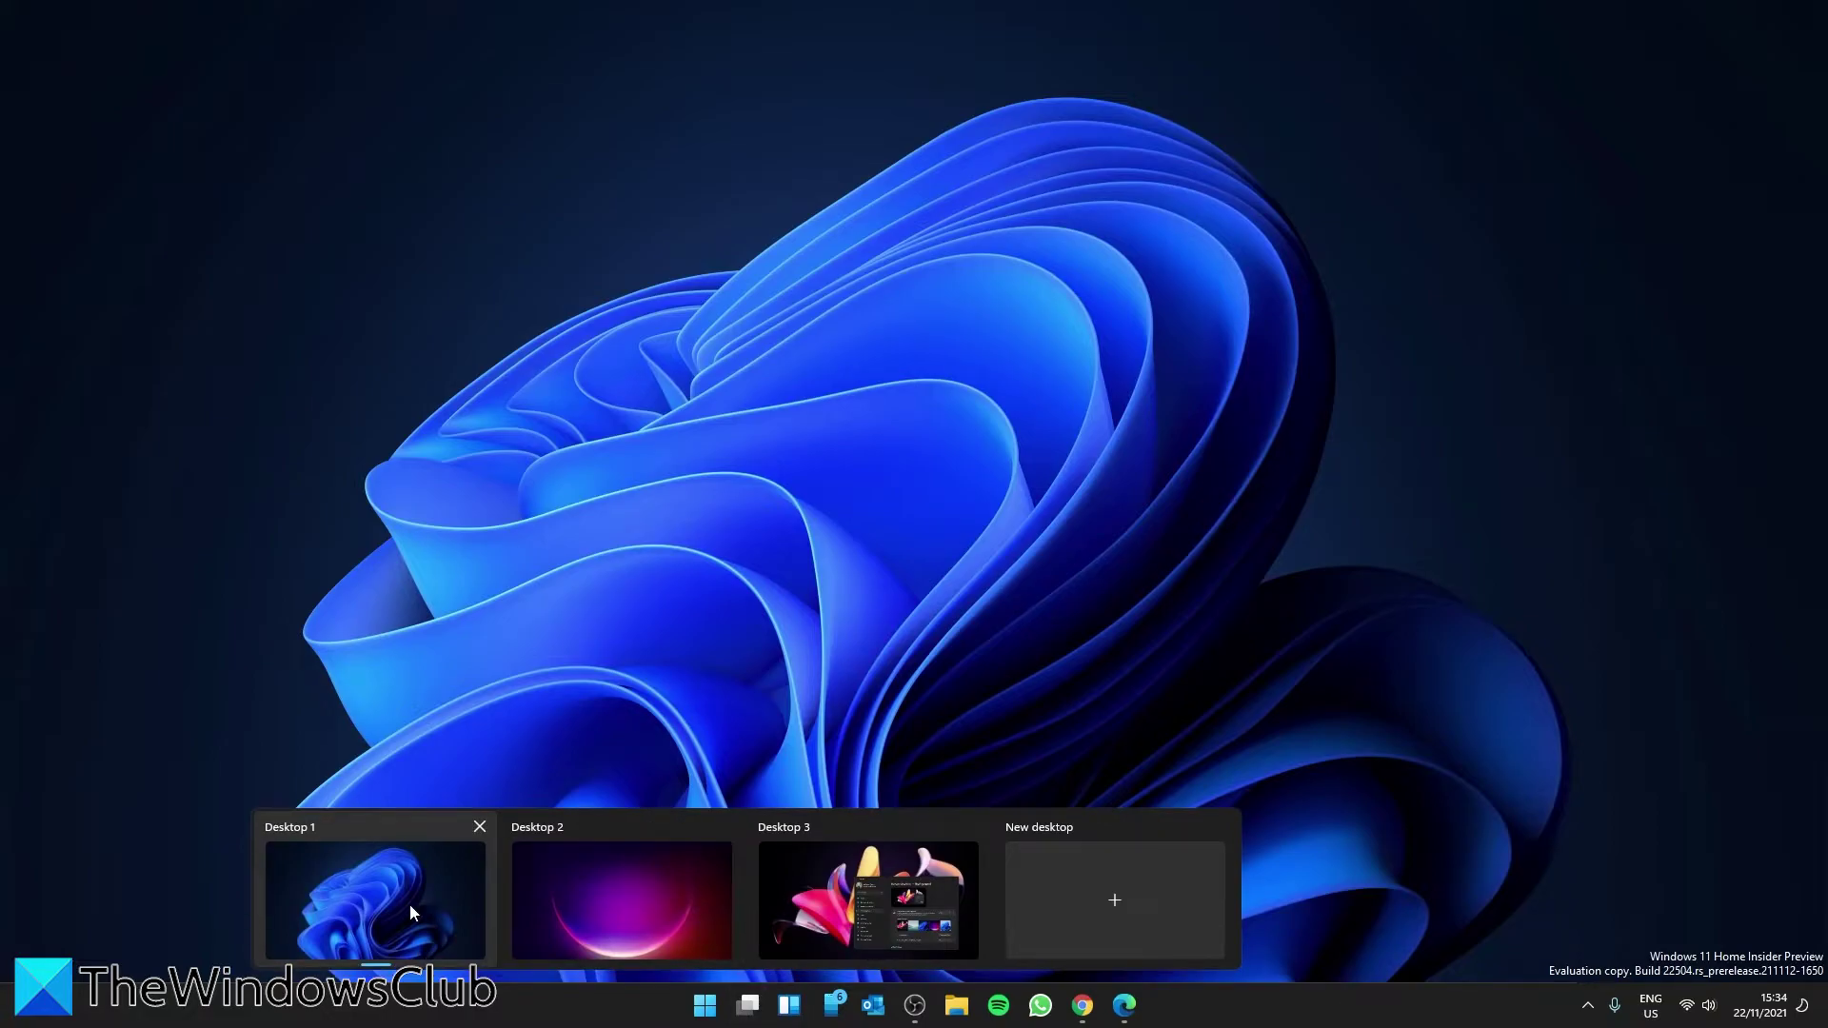
Move the purple Desktop 2 to first position, then move it back to second.
{"action": "left_click", "coordinate": [633, 906]}
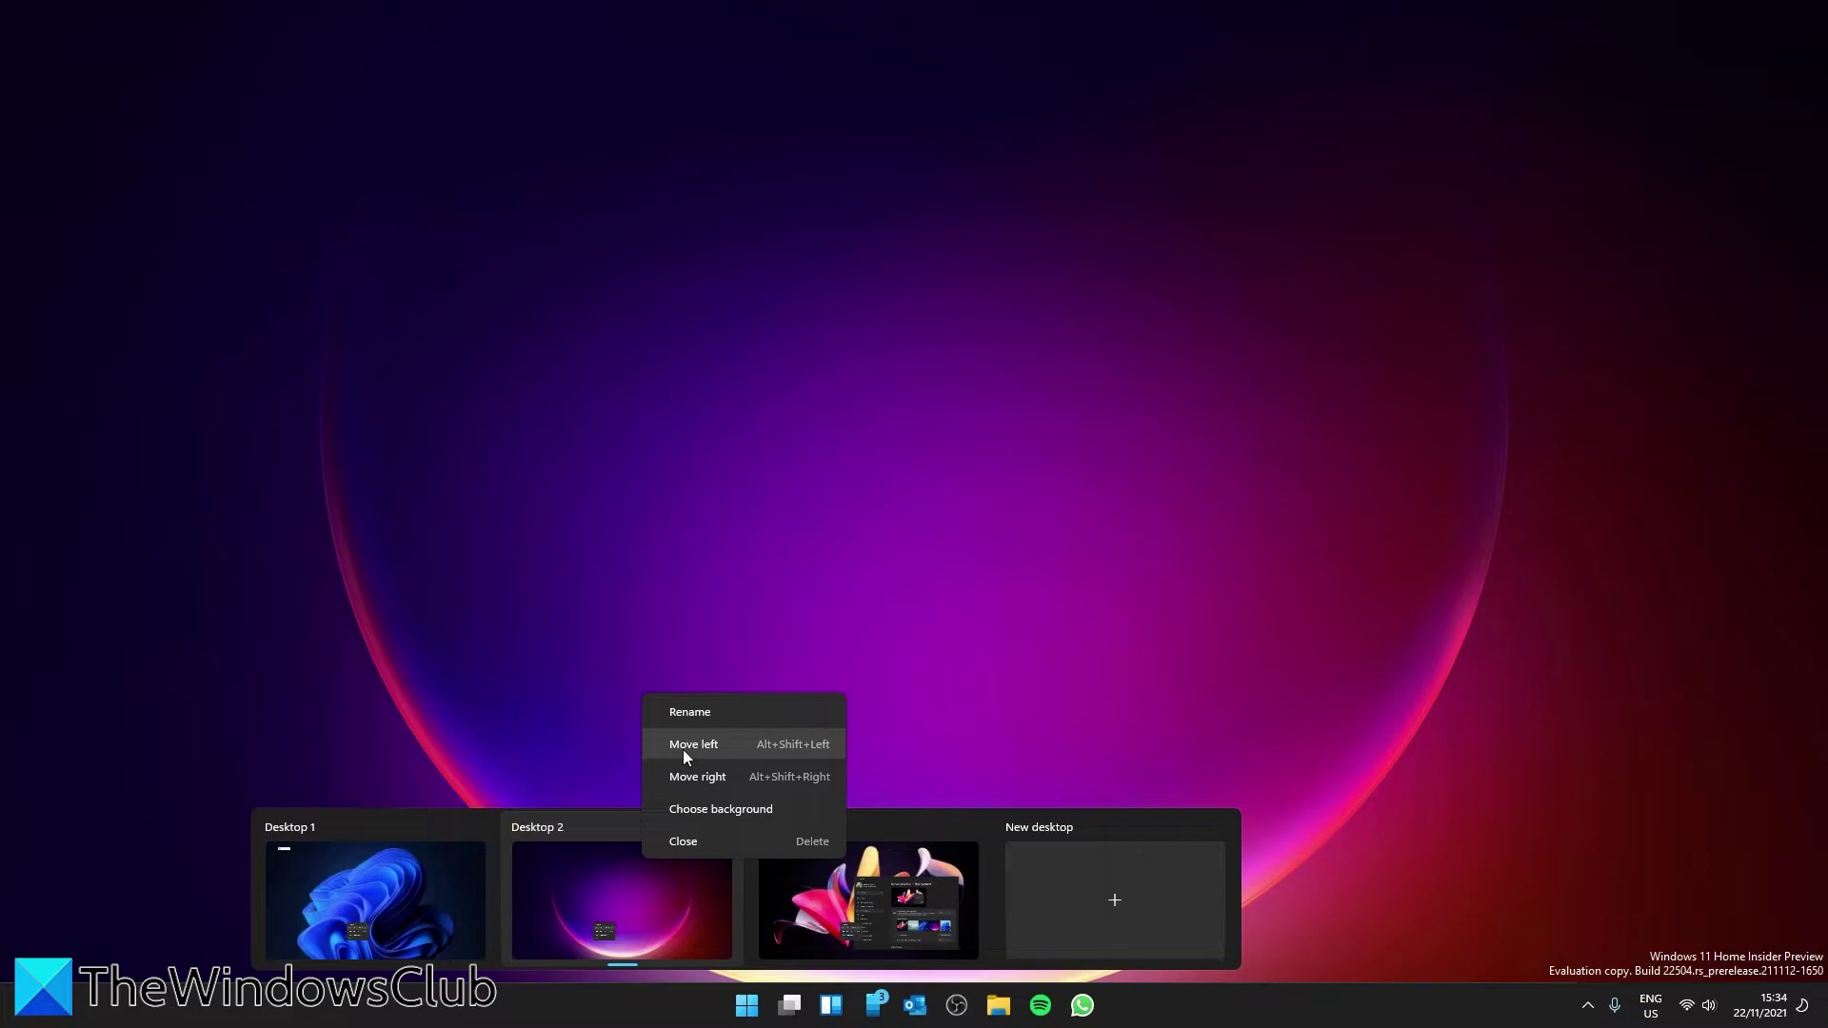
{"action": "left_click", "coordinate": [683, 746]}
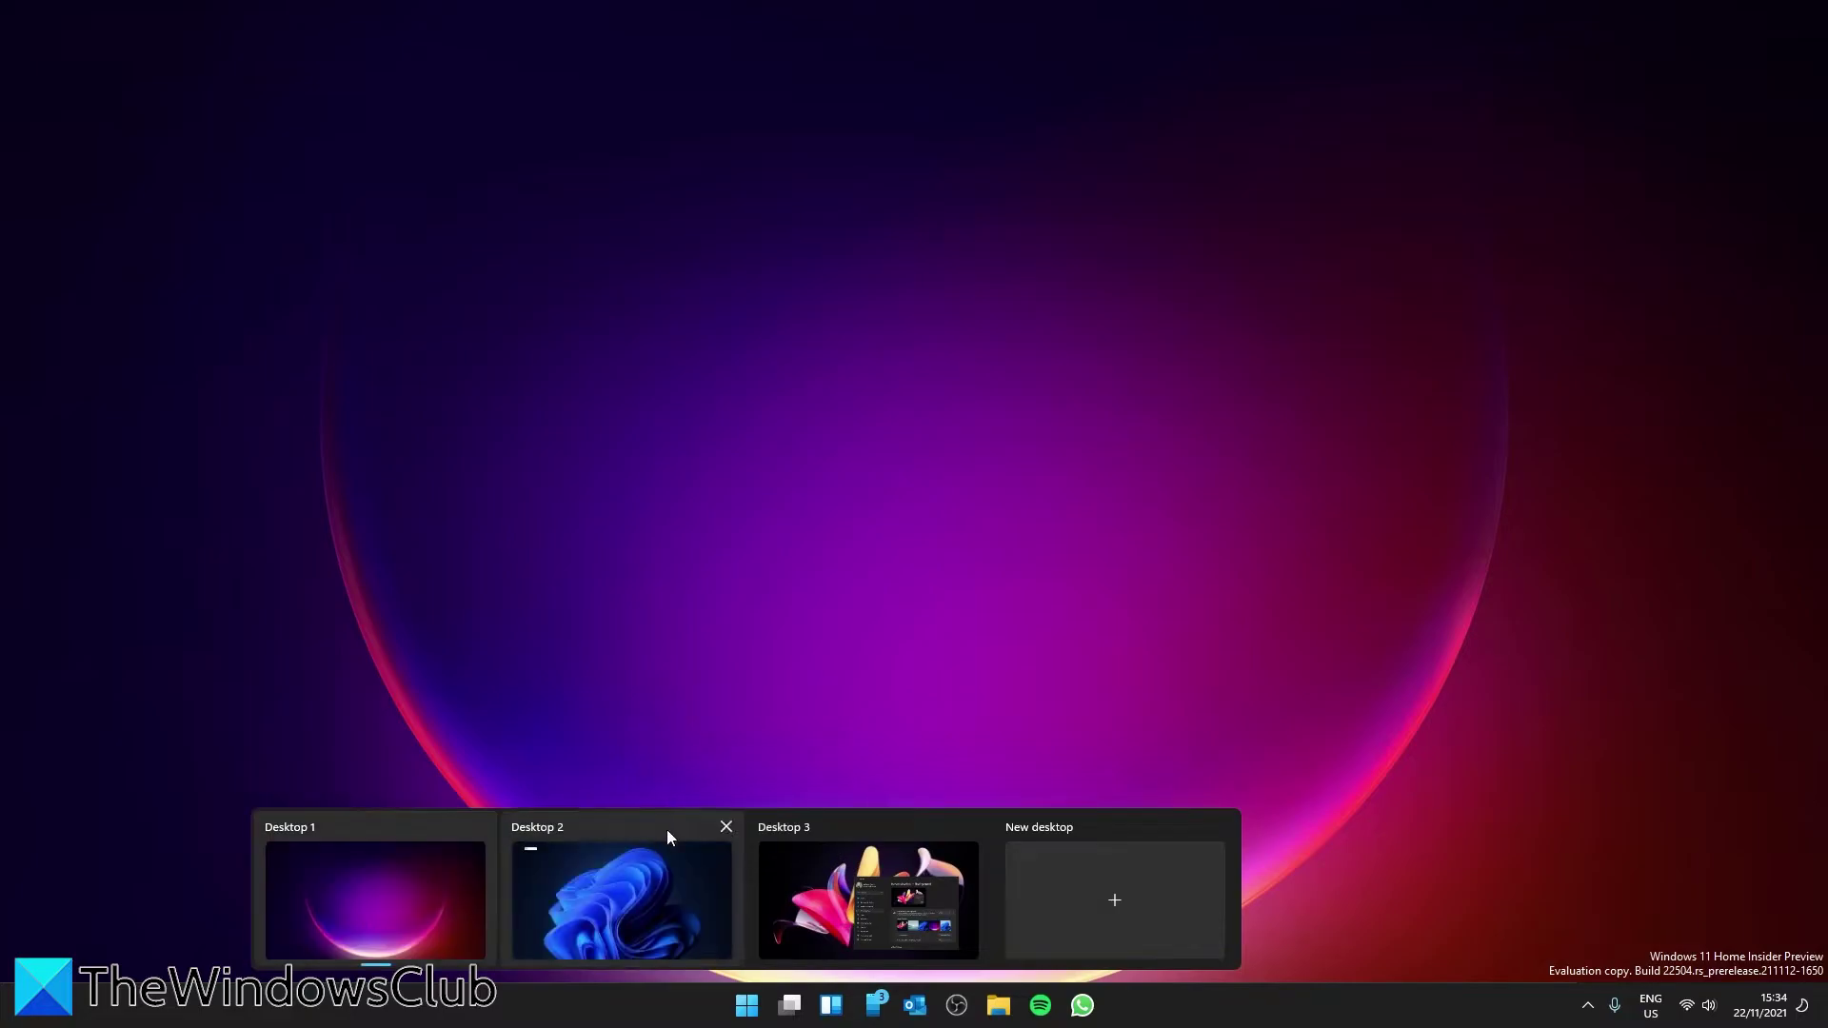
{"action": "right_click", "coordinate": [392, 887]}
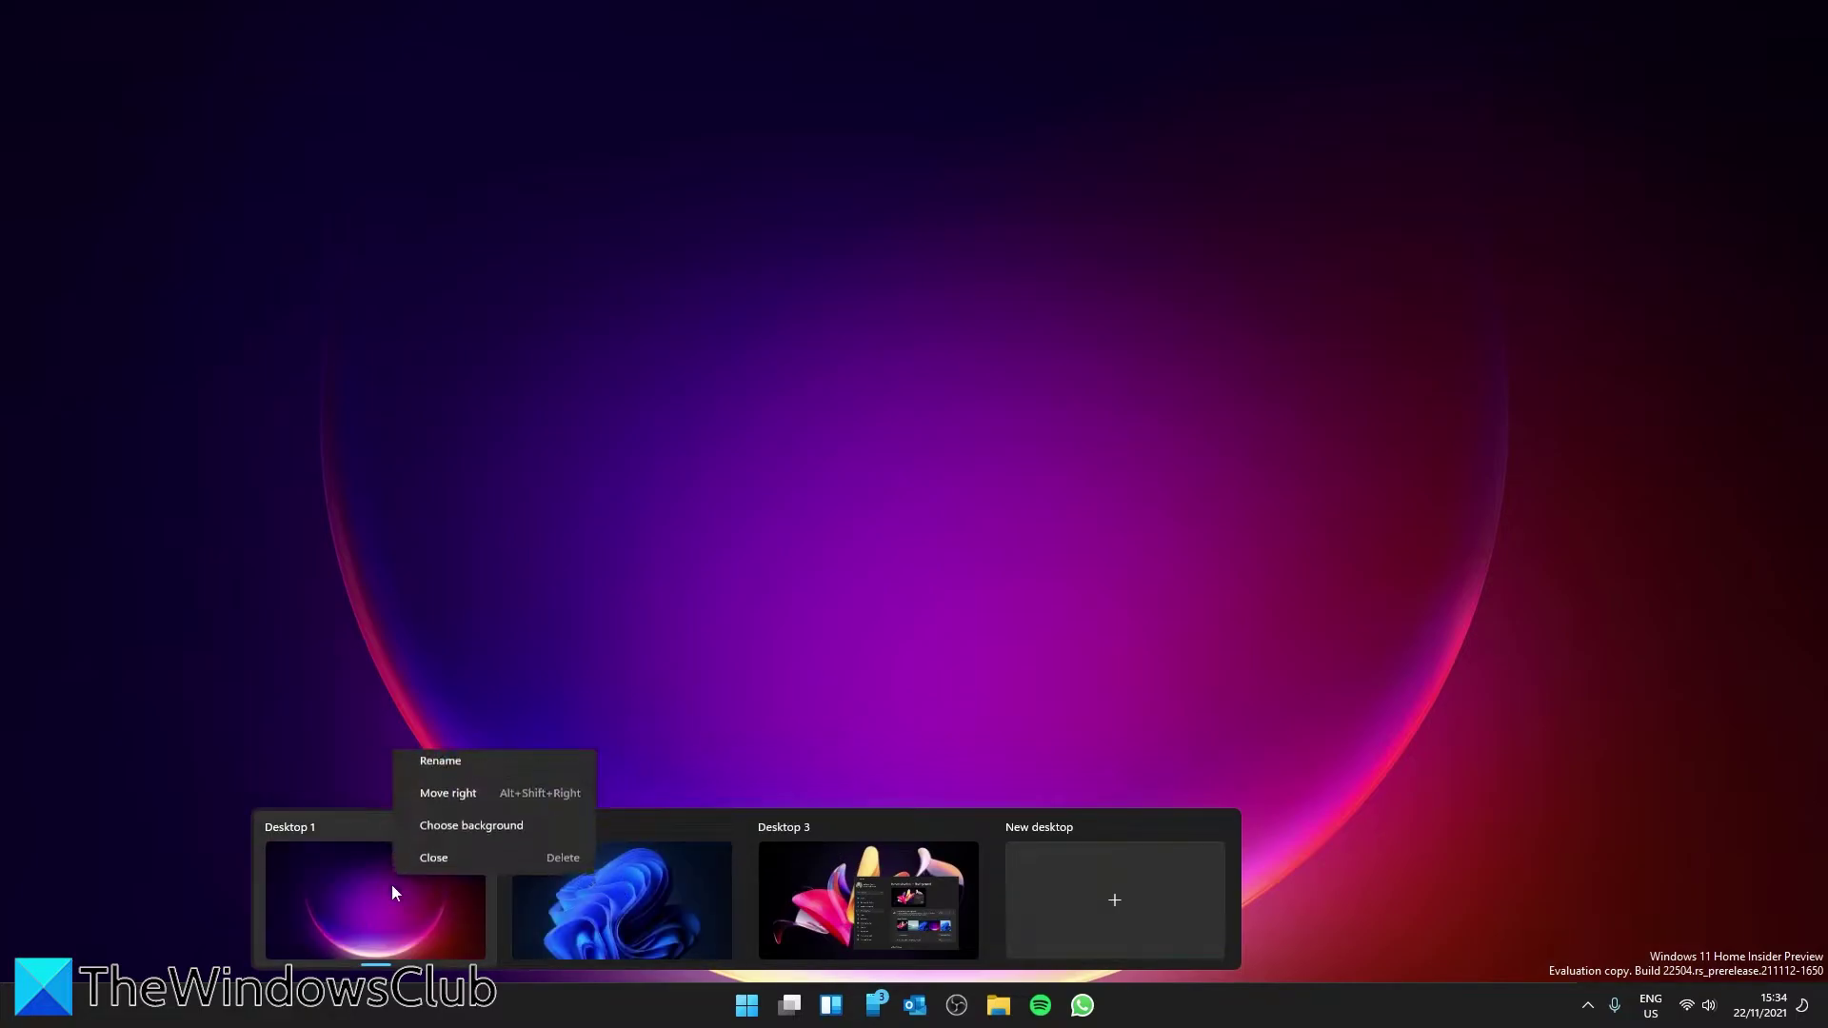
{"action": "left_click", "coordinate": [436, 804]}
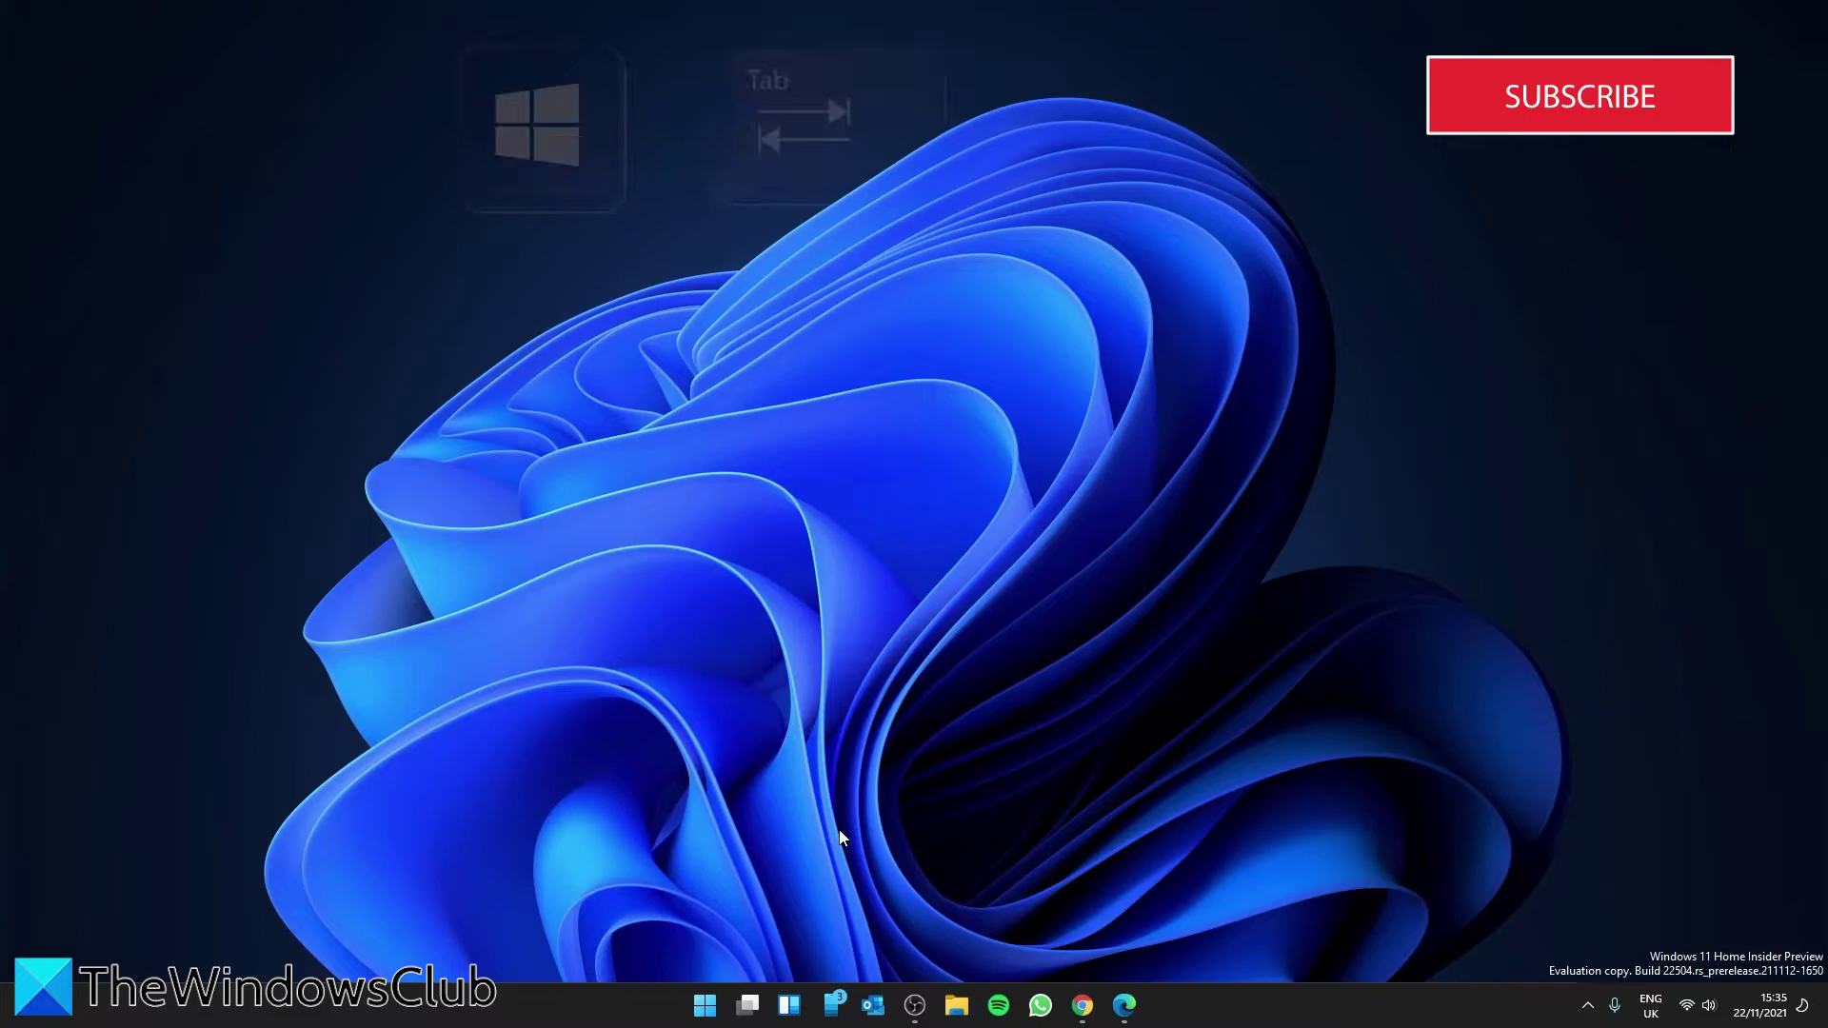
Switch to the purple Desktop 2 from Task View, then reopen the desktops overview.
{"action": "key", "text": "super+Tab"}
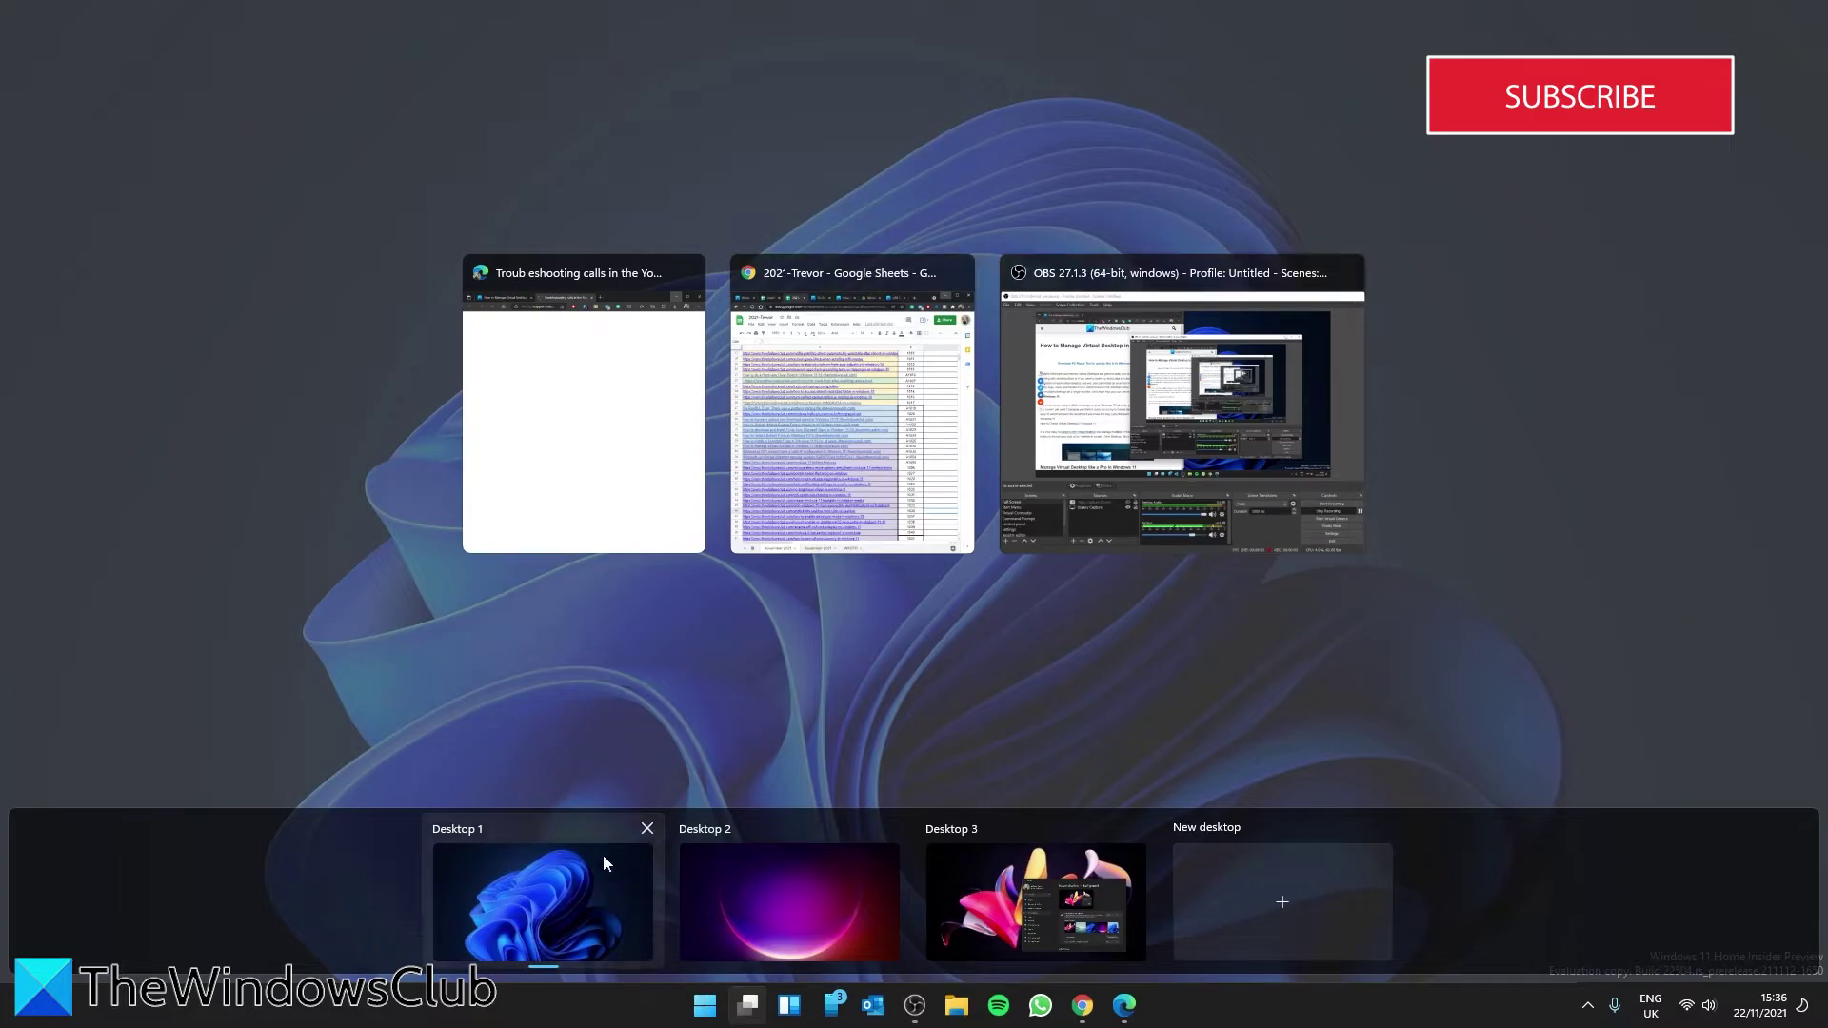
{"action": "left_click", "coordinate": [828, 889]}
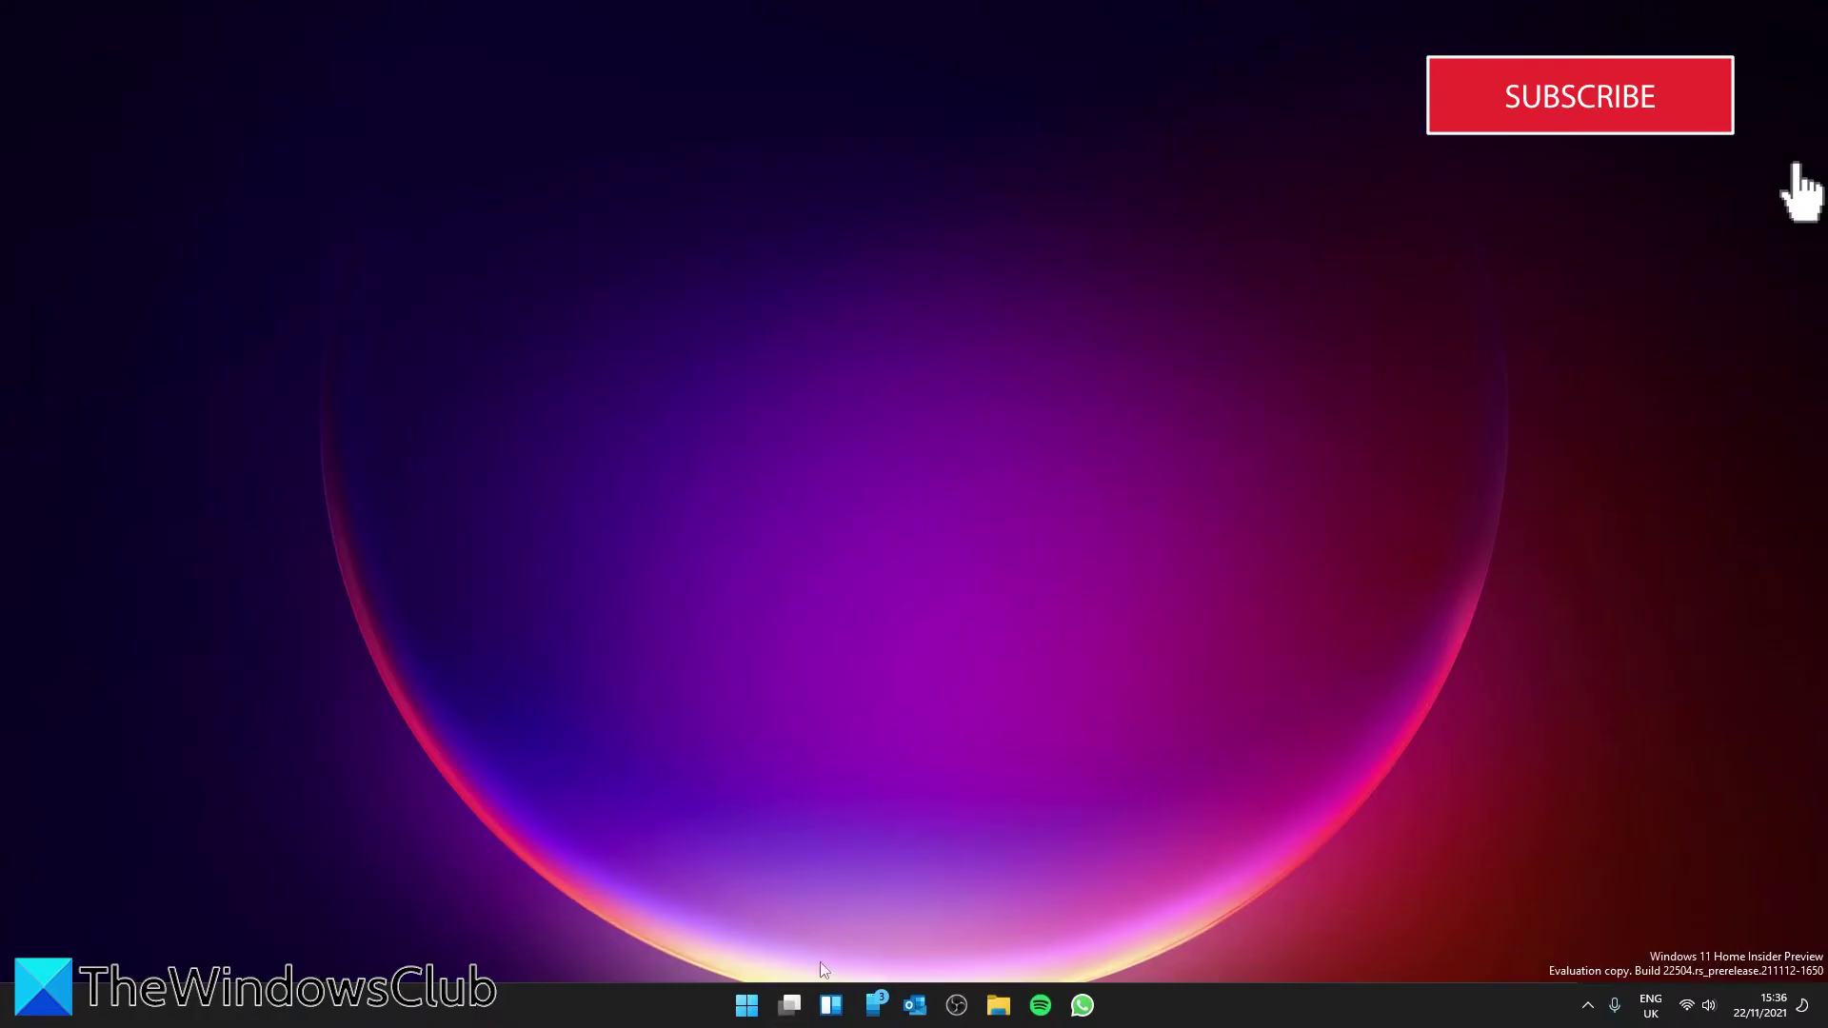
{"action": "key", "text": "super+Tab"}
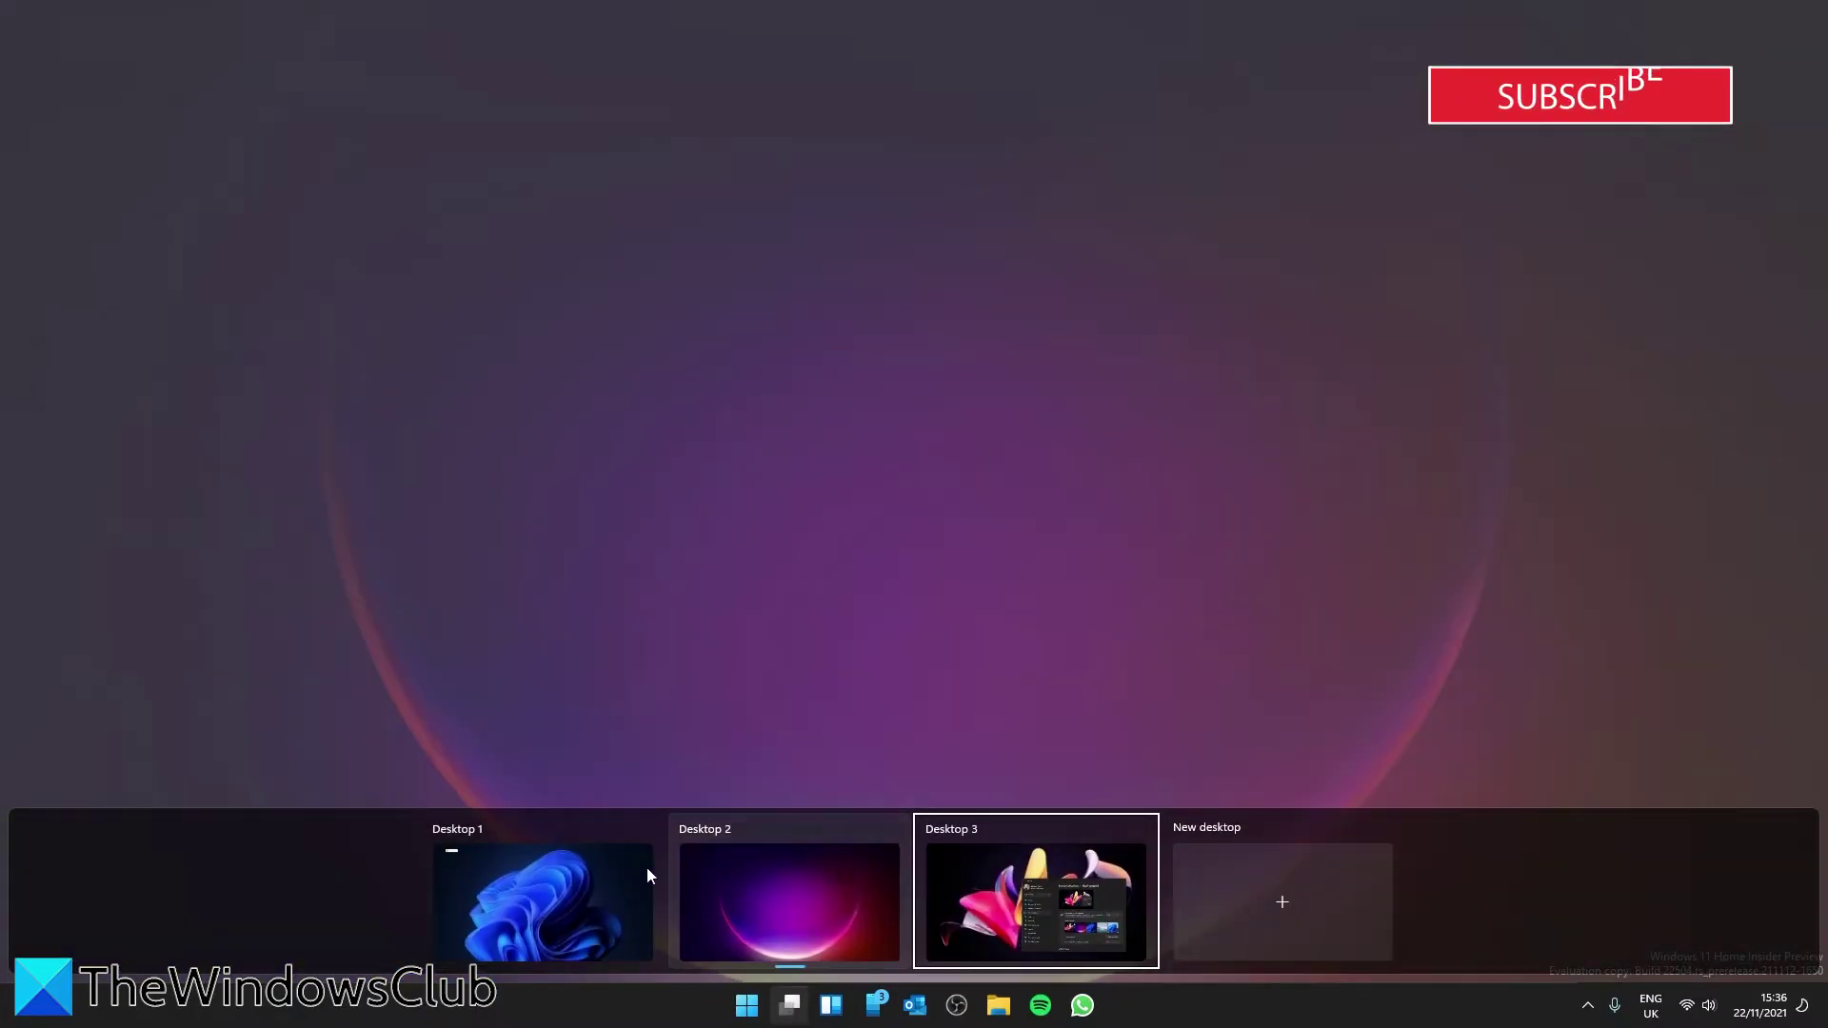
{"action": "mouse_move", "coordinate": [581, 864]}
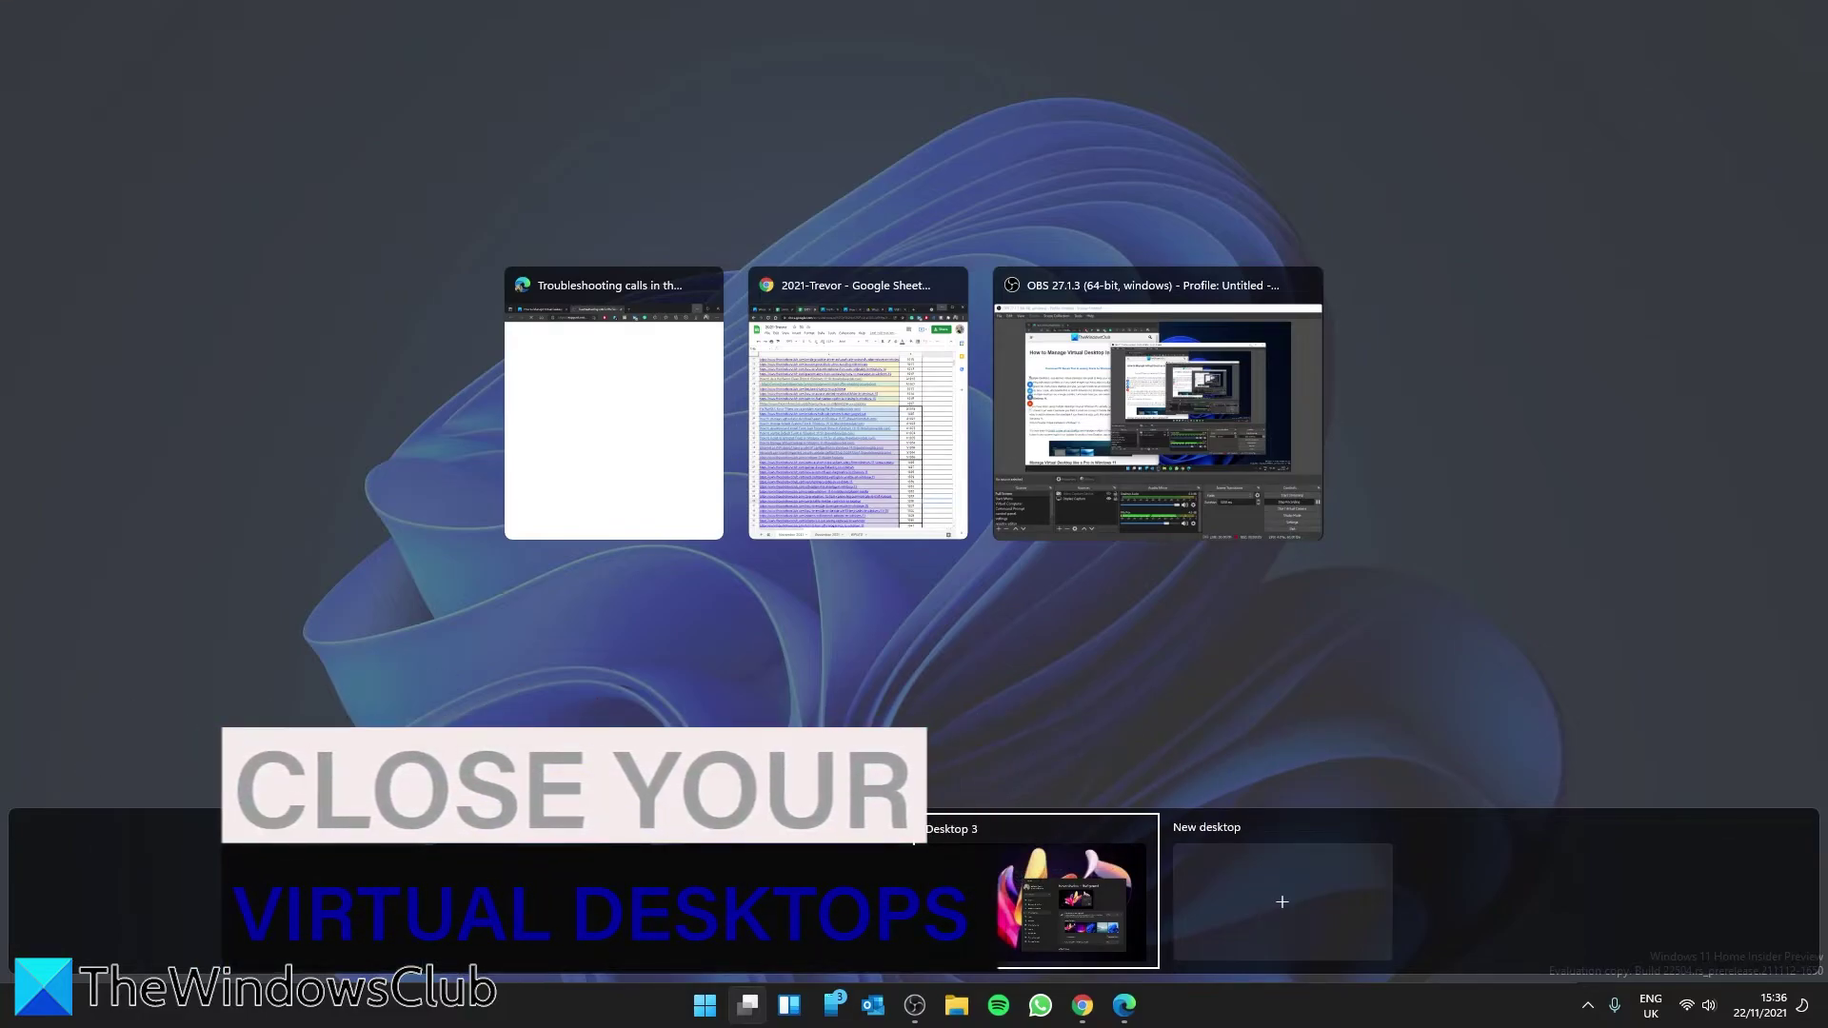
Close the purple and flower desktops in Task View, then close the Settings window.
{"action": "left_click", "coordinate": [914, 839]}
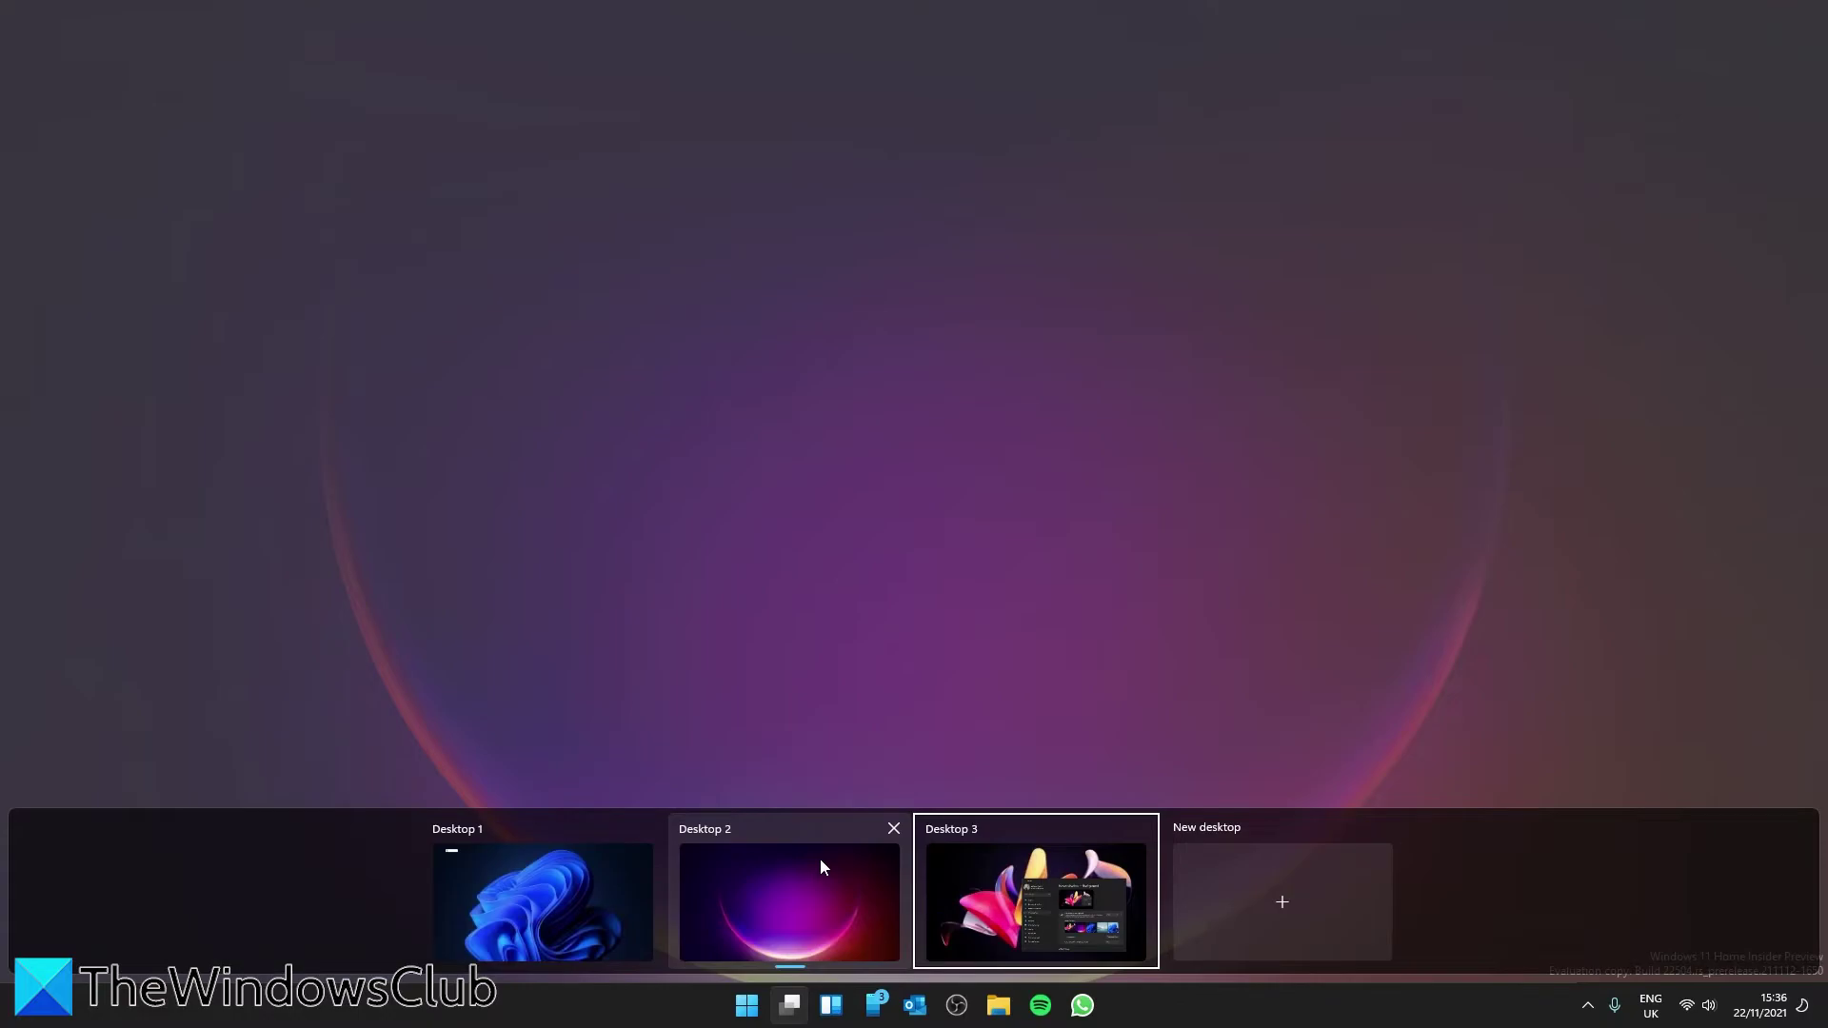
{"action": "left_click", "coordinate": [894, 830]}
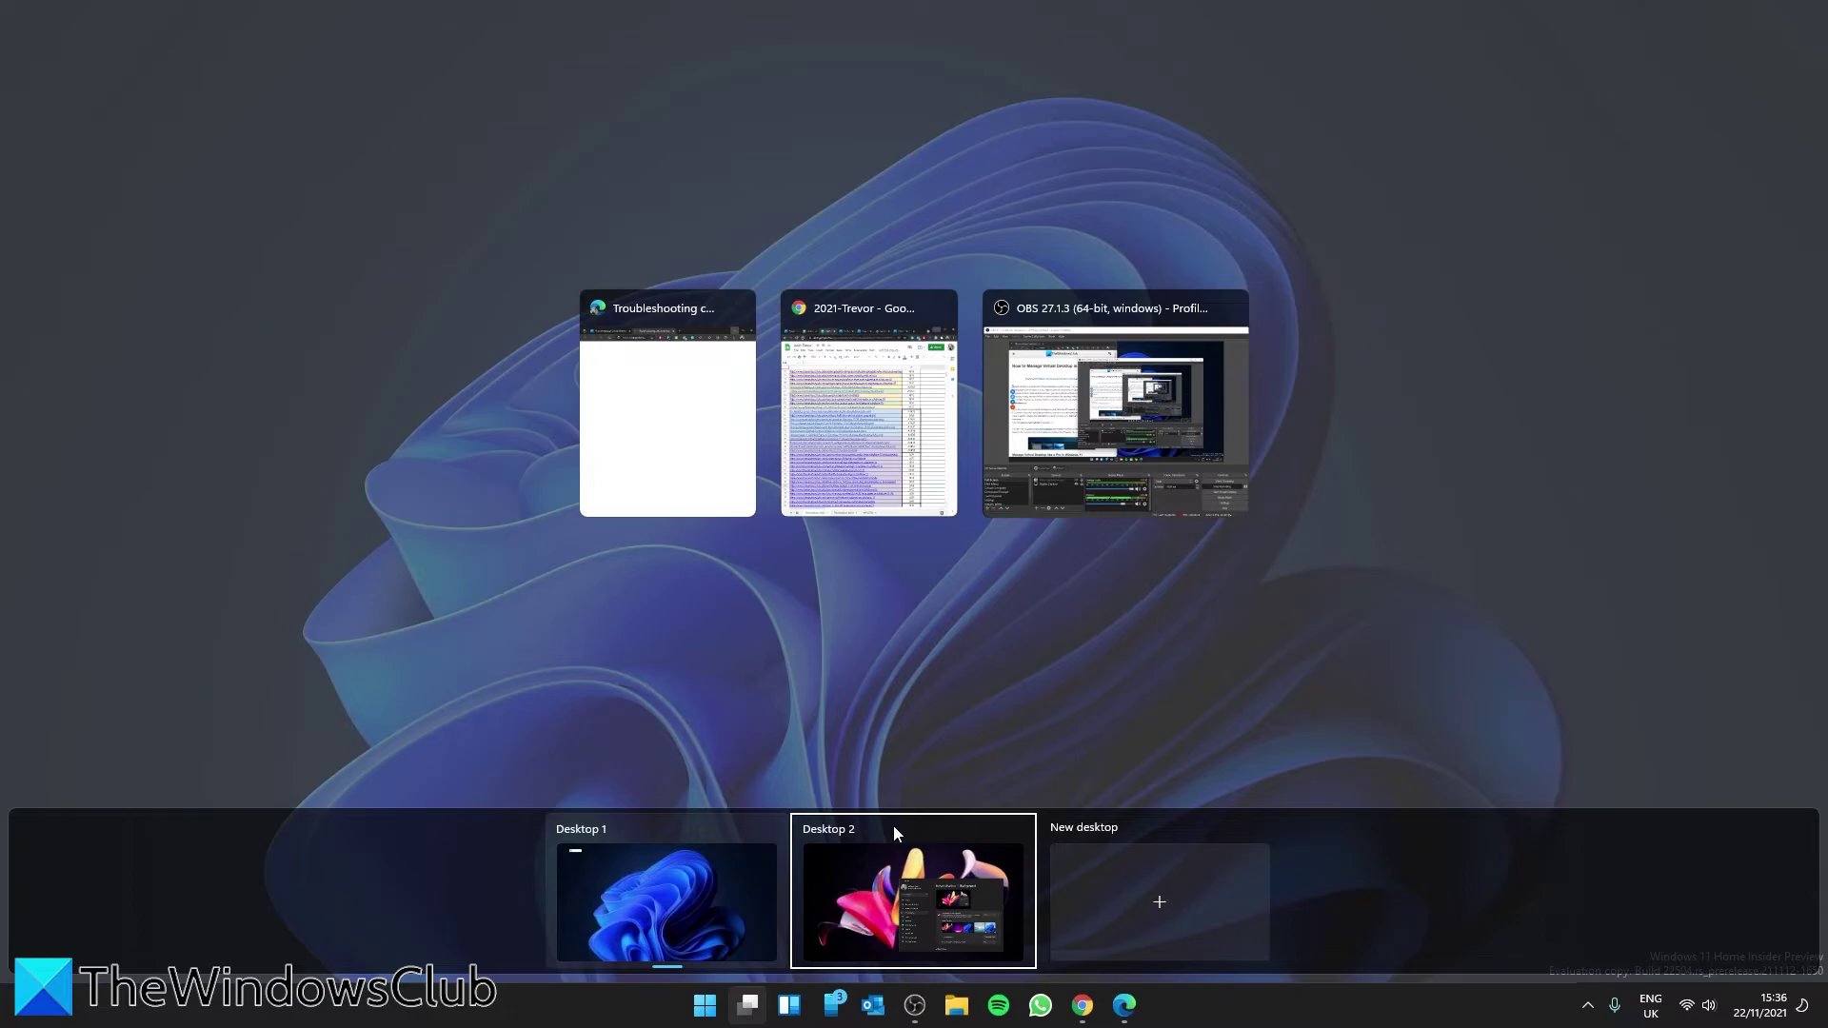
{"action": "mouse_move", "coordinate": [891, 826]}
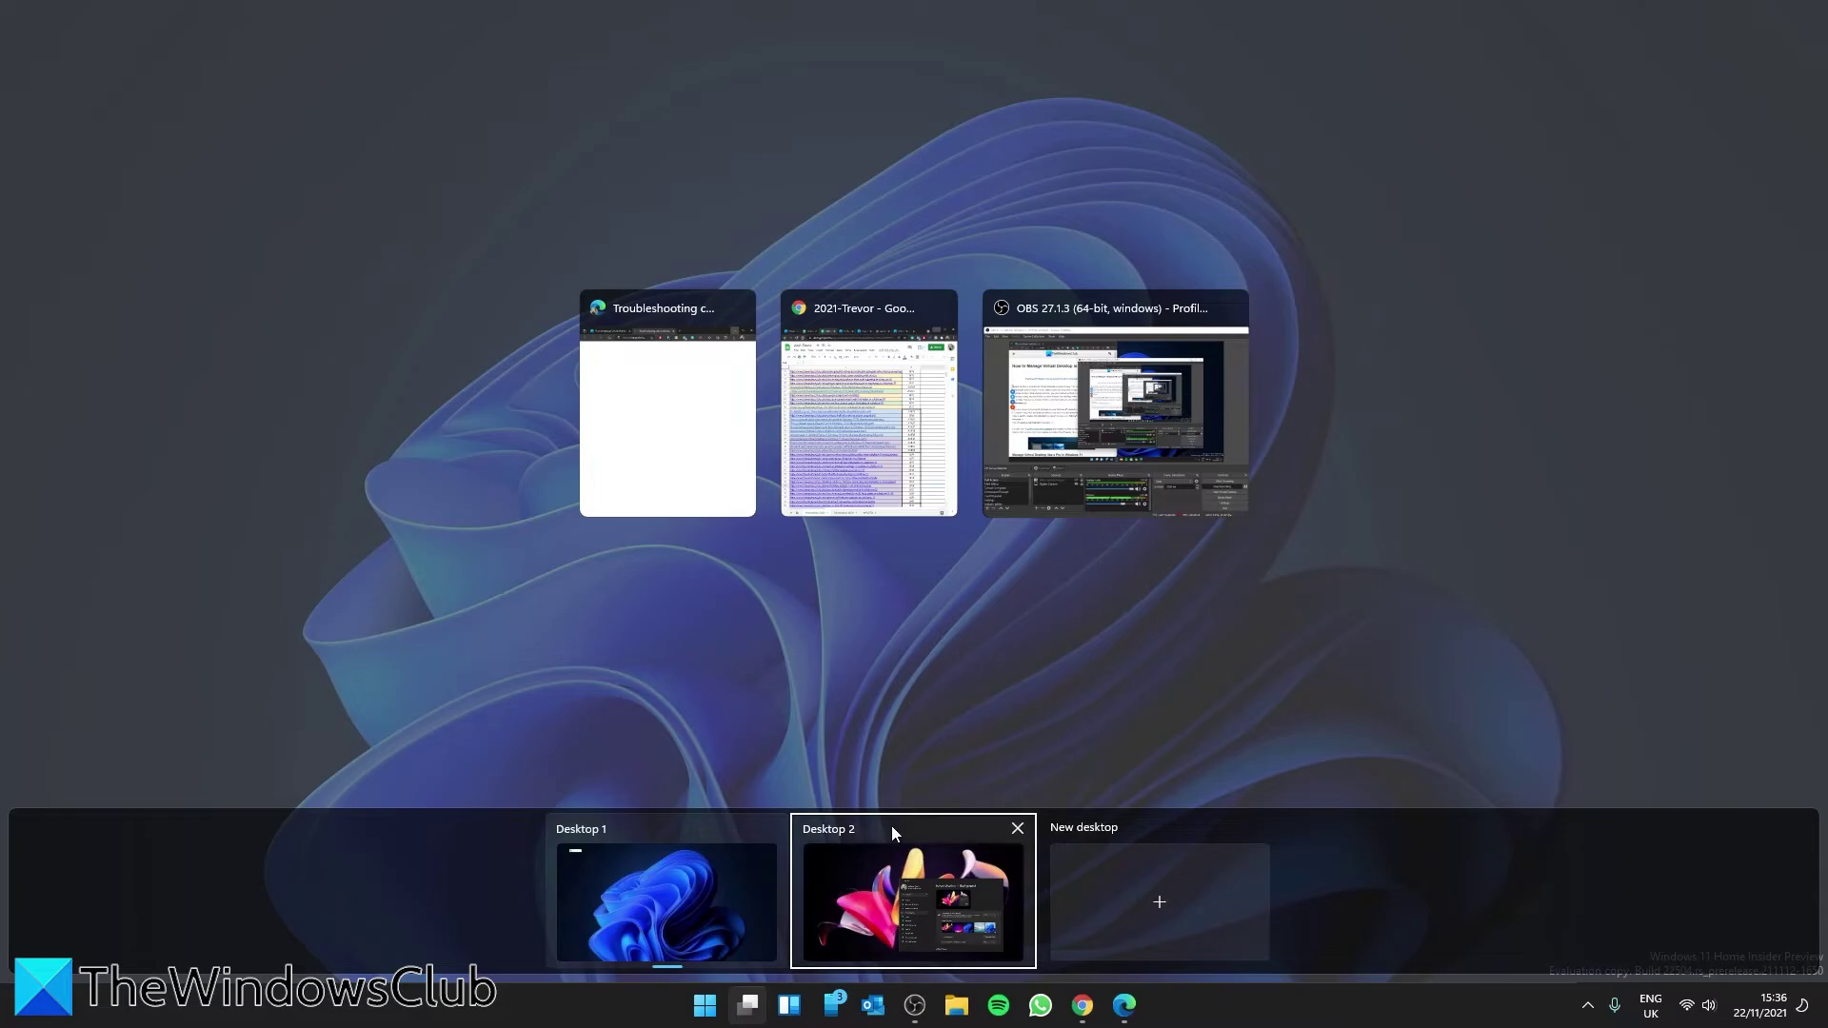
{"action": "left_click", "coordinate": [1016, 828]}
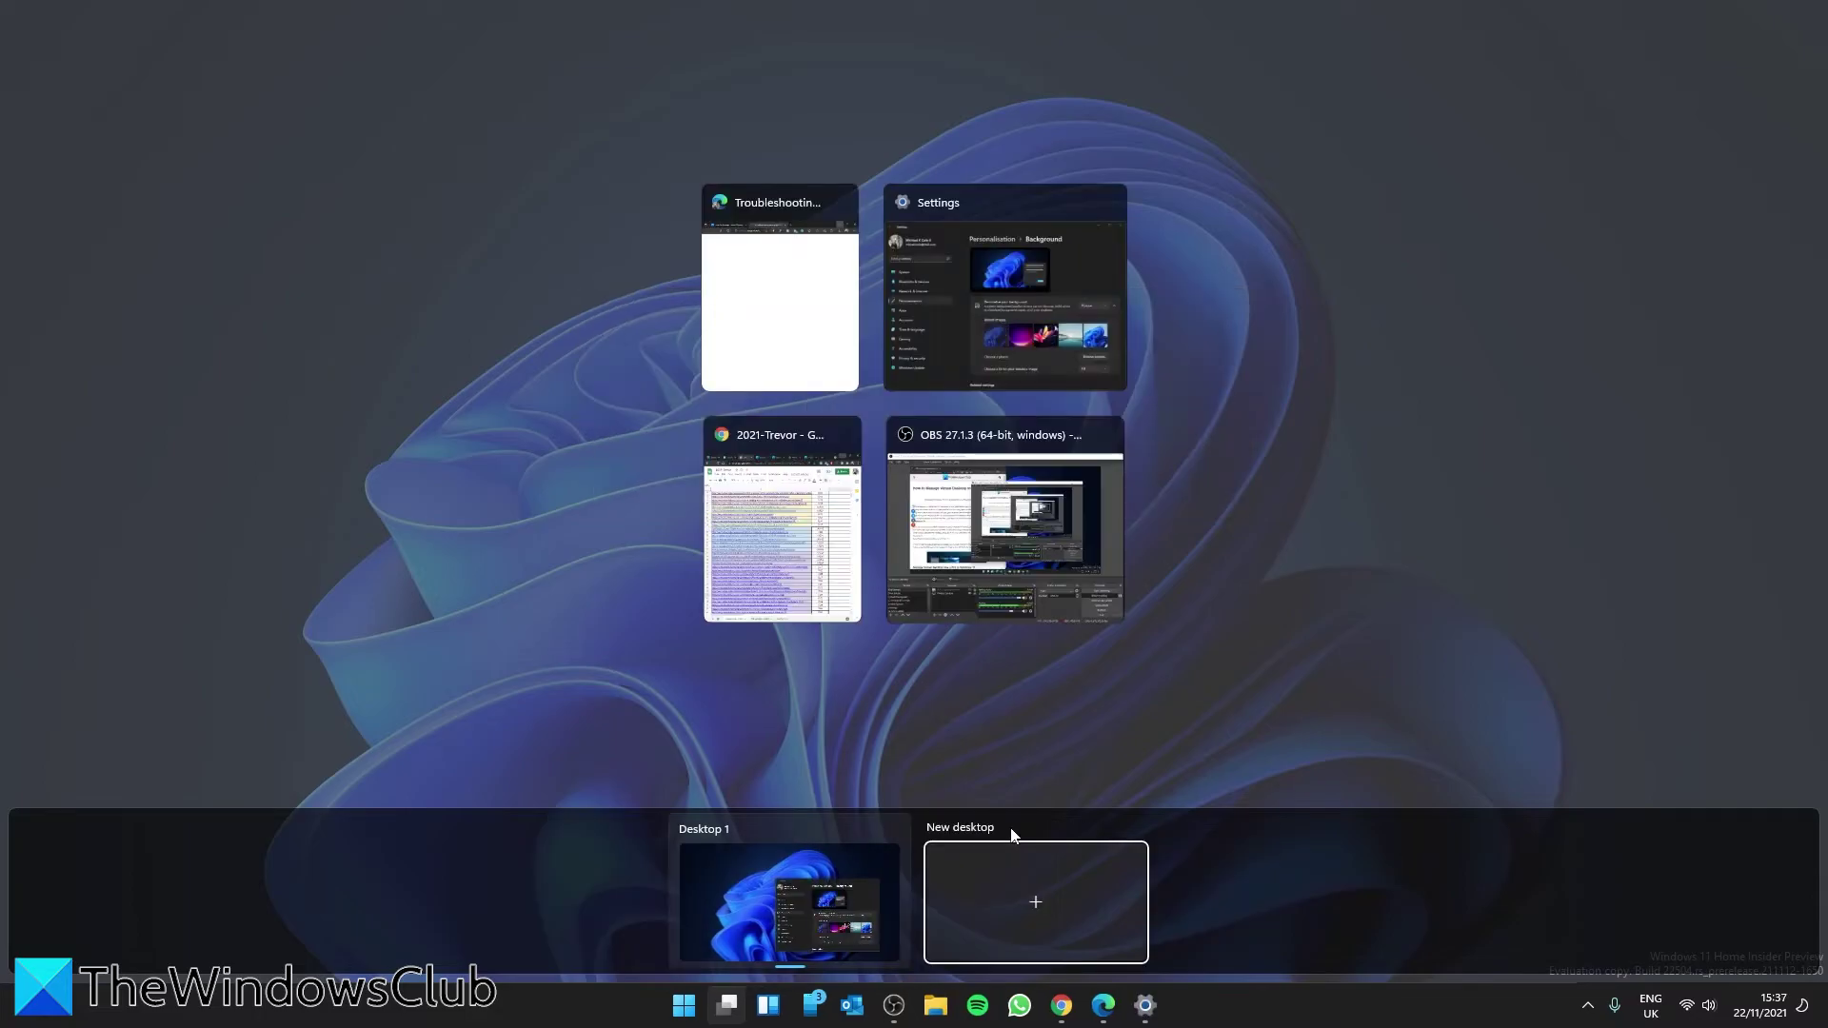
{"action": "left_click", "coordinate": [845, 787]}
{"action": "left_click", "coordinate": [1721, 283]}
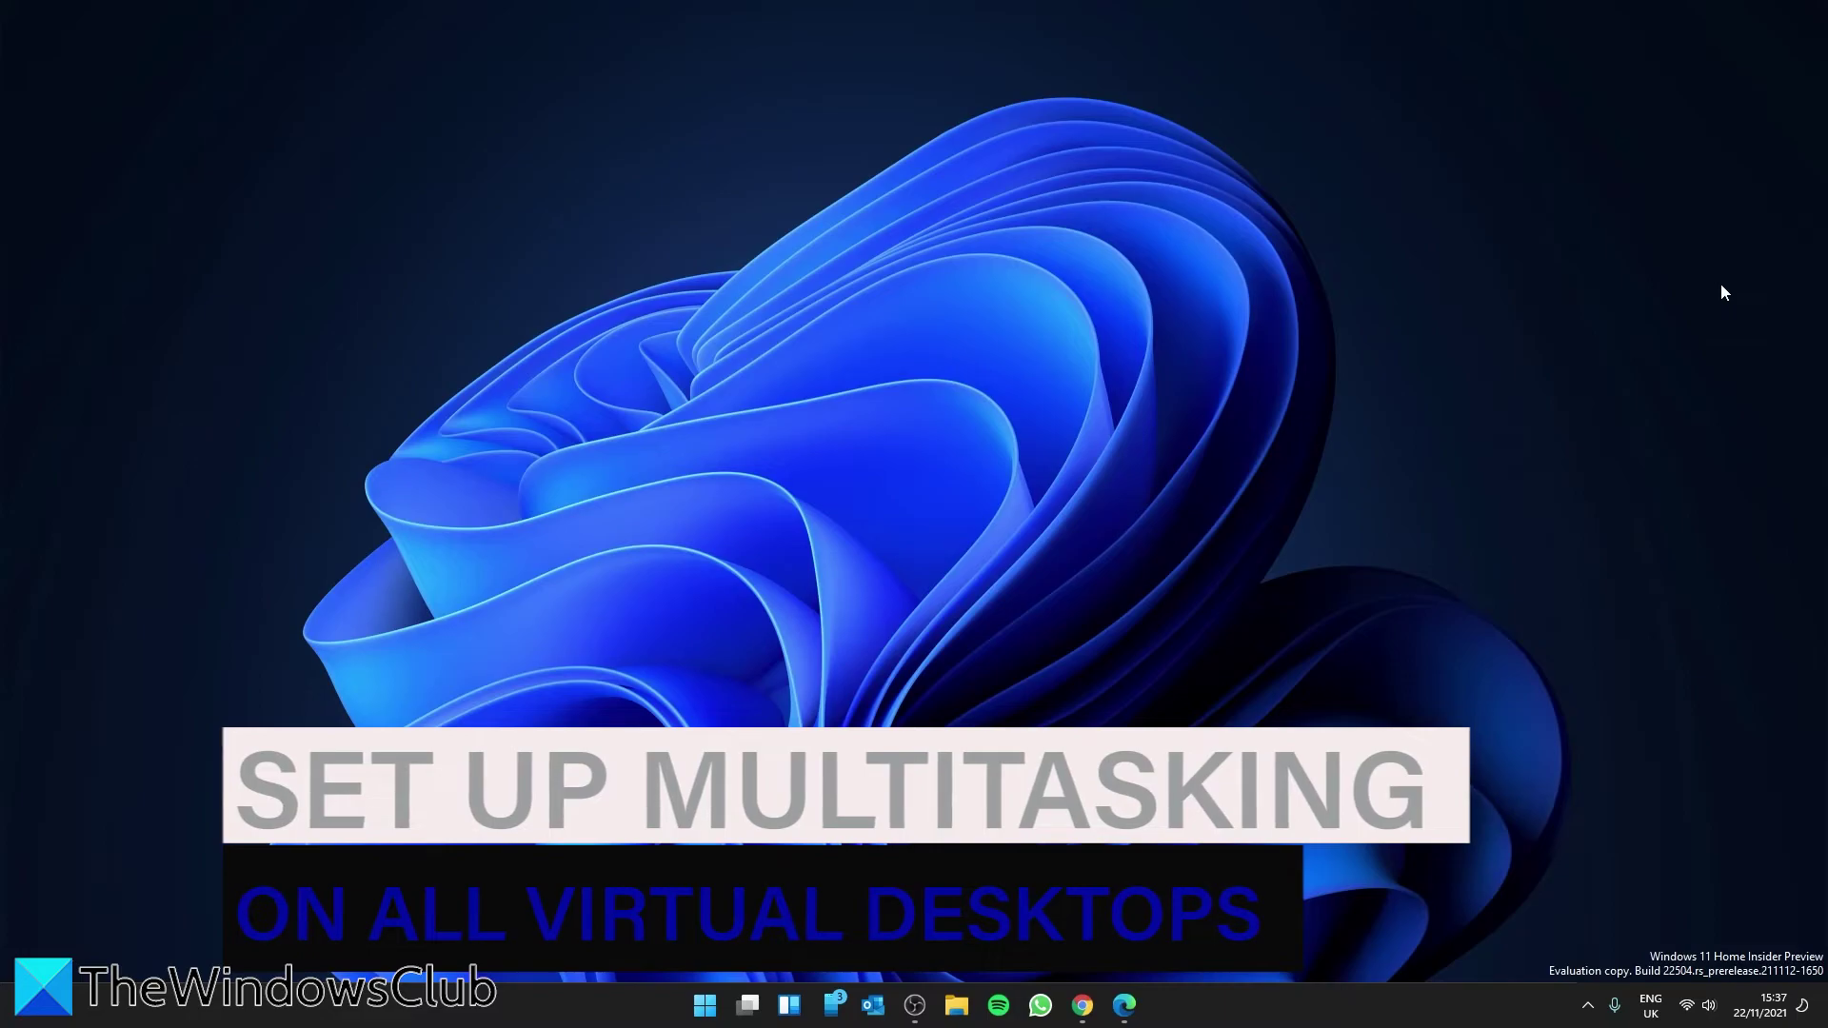
Open System > Multi-tasking in Settings and expand the Desktops options.
{"action": "left_click", "coordinate": [705, 1004]}
{"action": "left_click", "coordinate": [670, 464]}
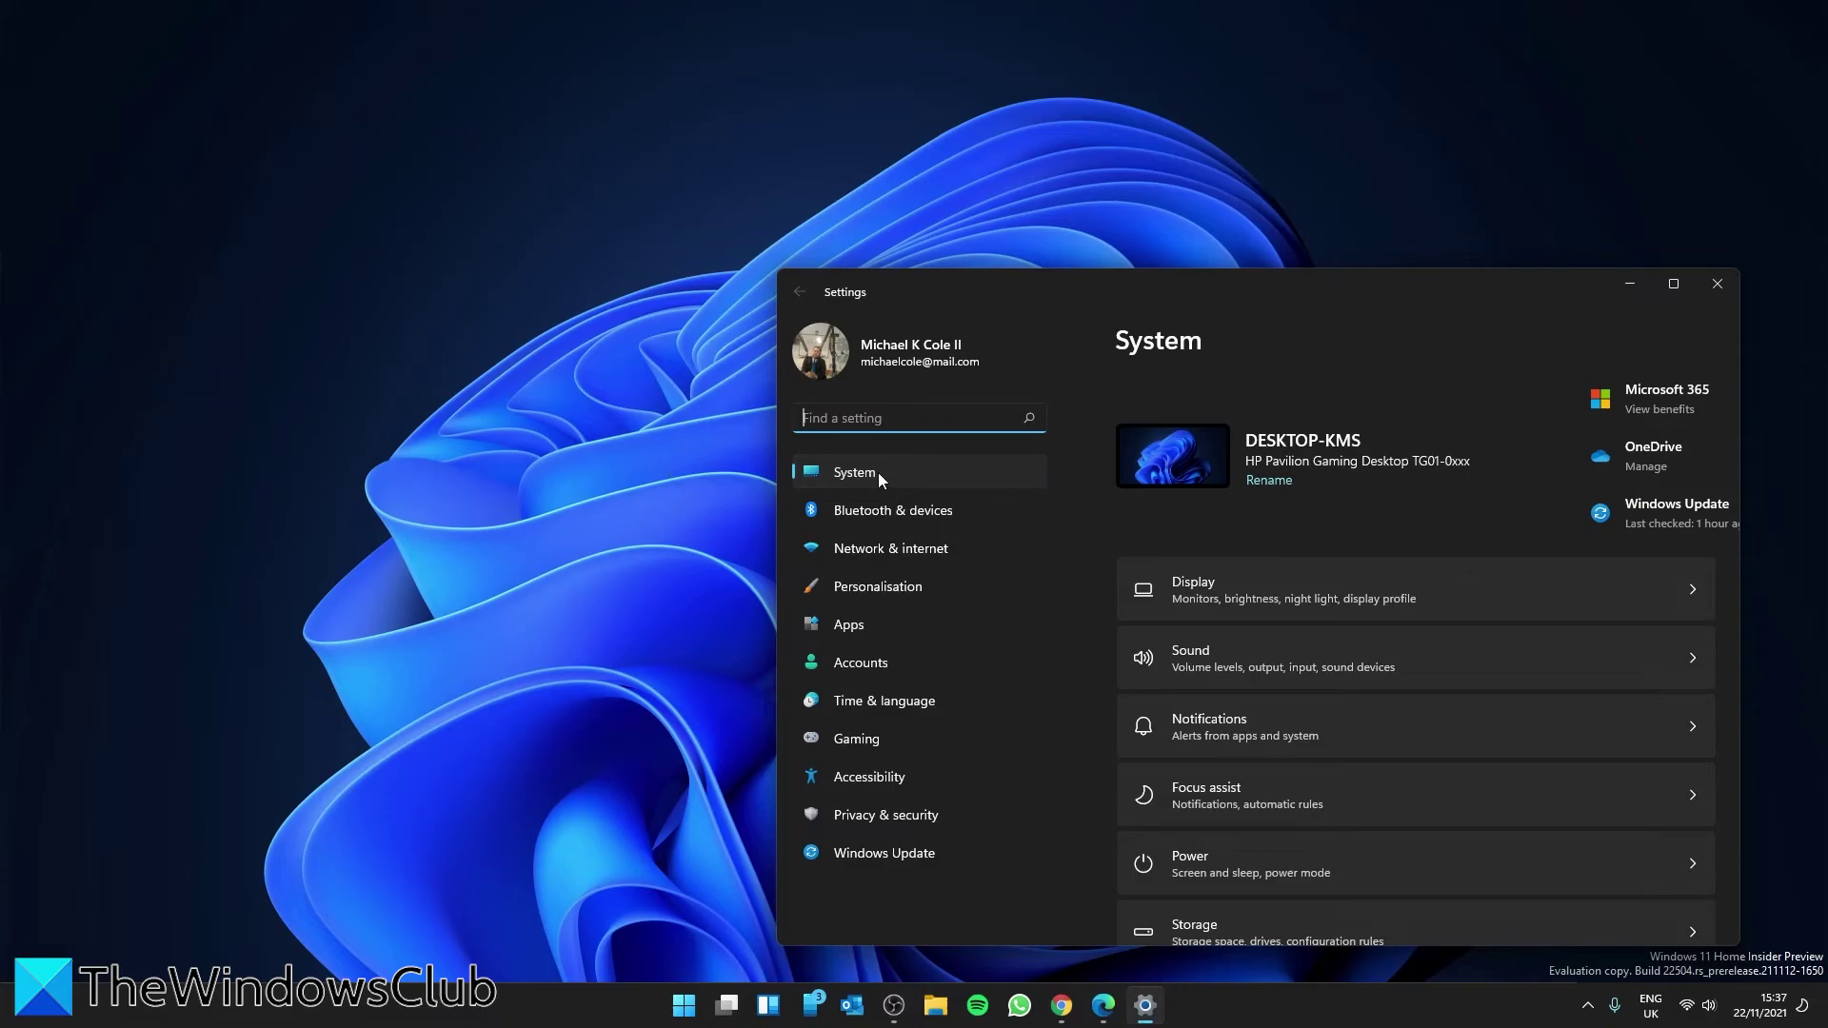
{"action": "scroll", "coordinate": [1304, 585], "scroll_direction": "down", "scroll_amount": 3}
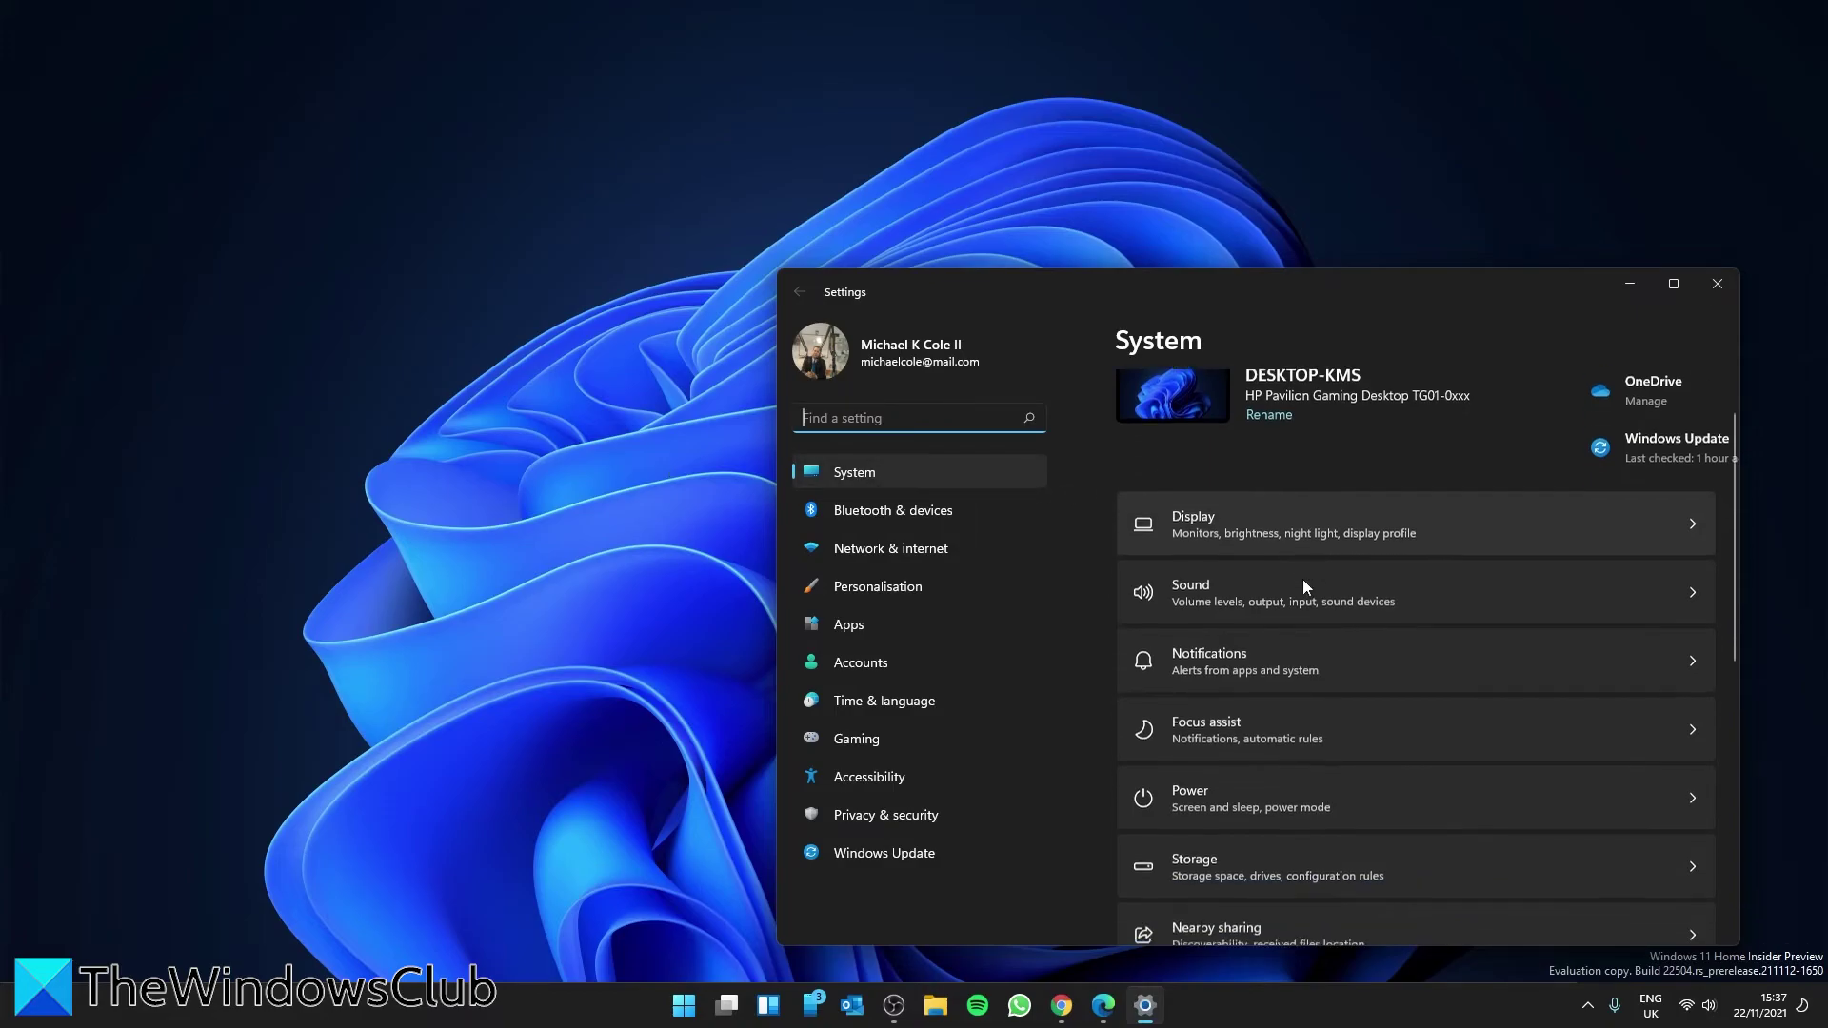
{"action": "left_click", "coordinate": [1696, 814]}
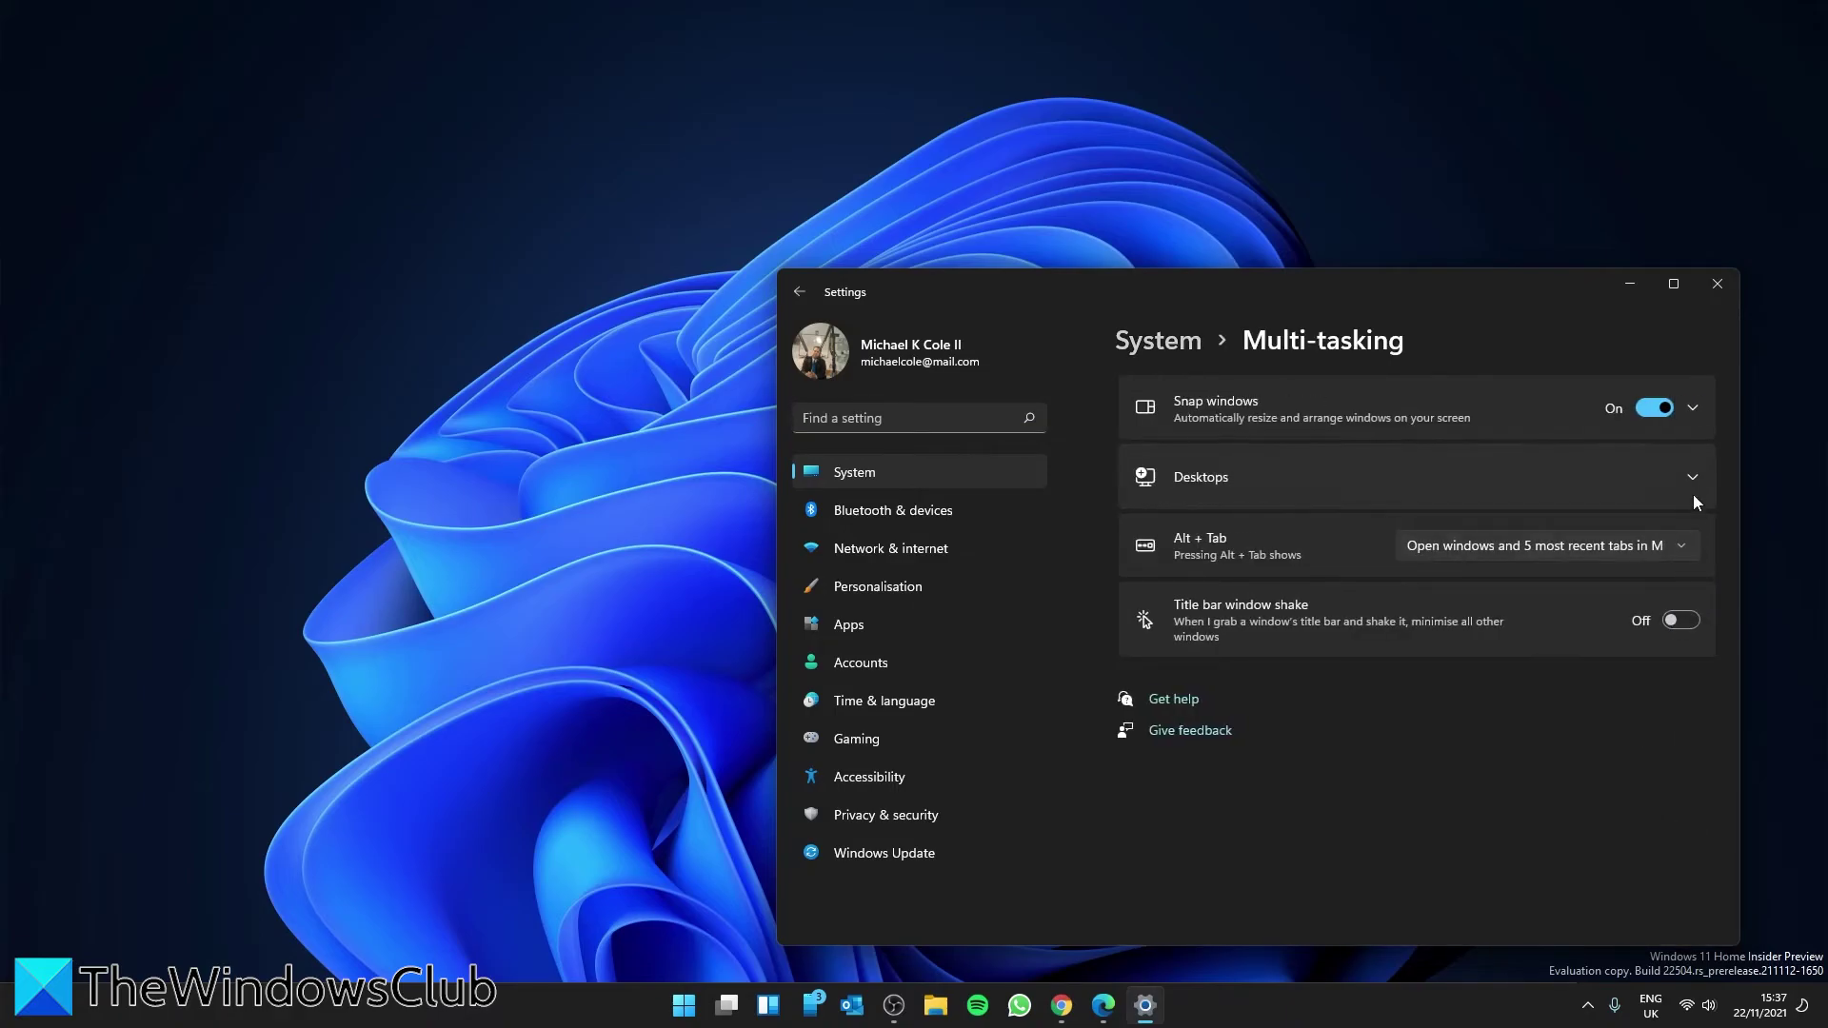
{"action": "left_click", "coordinate": [1694, 482]}
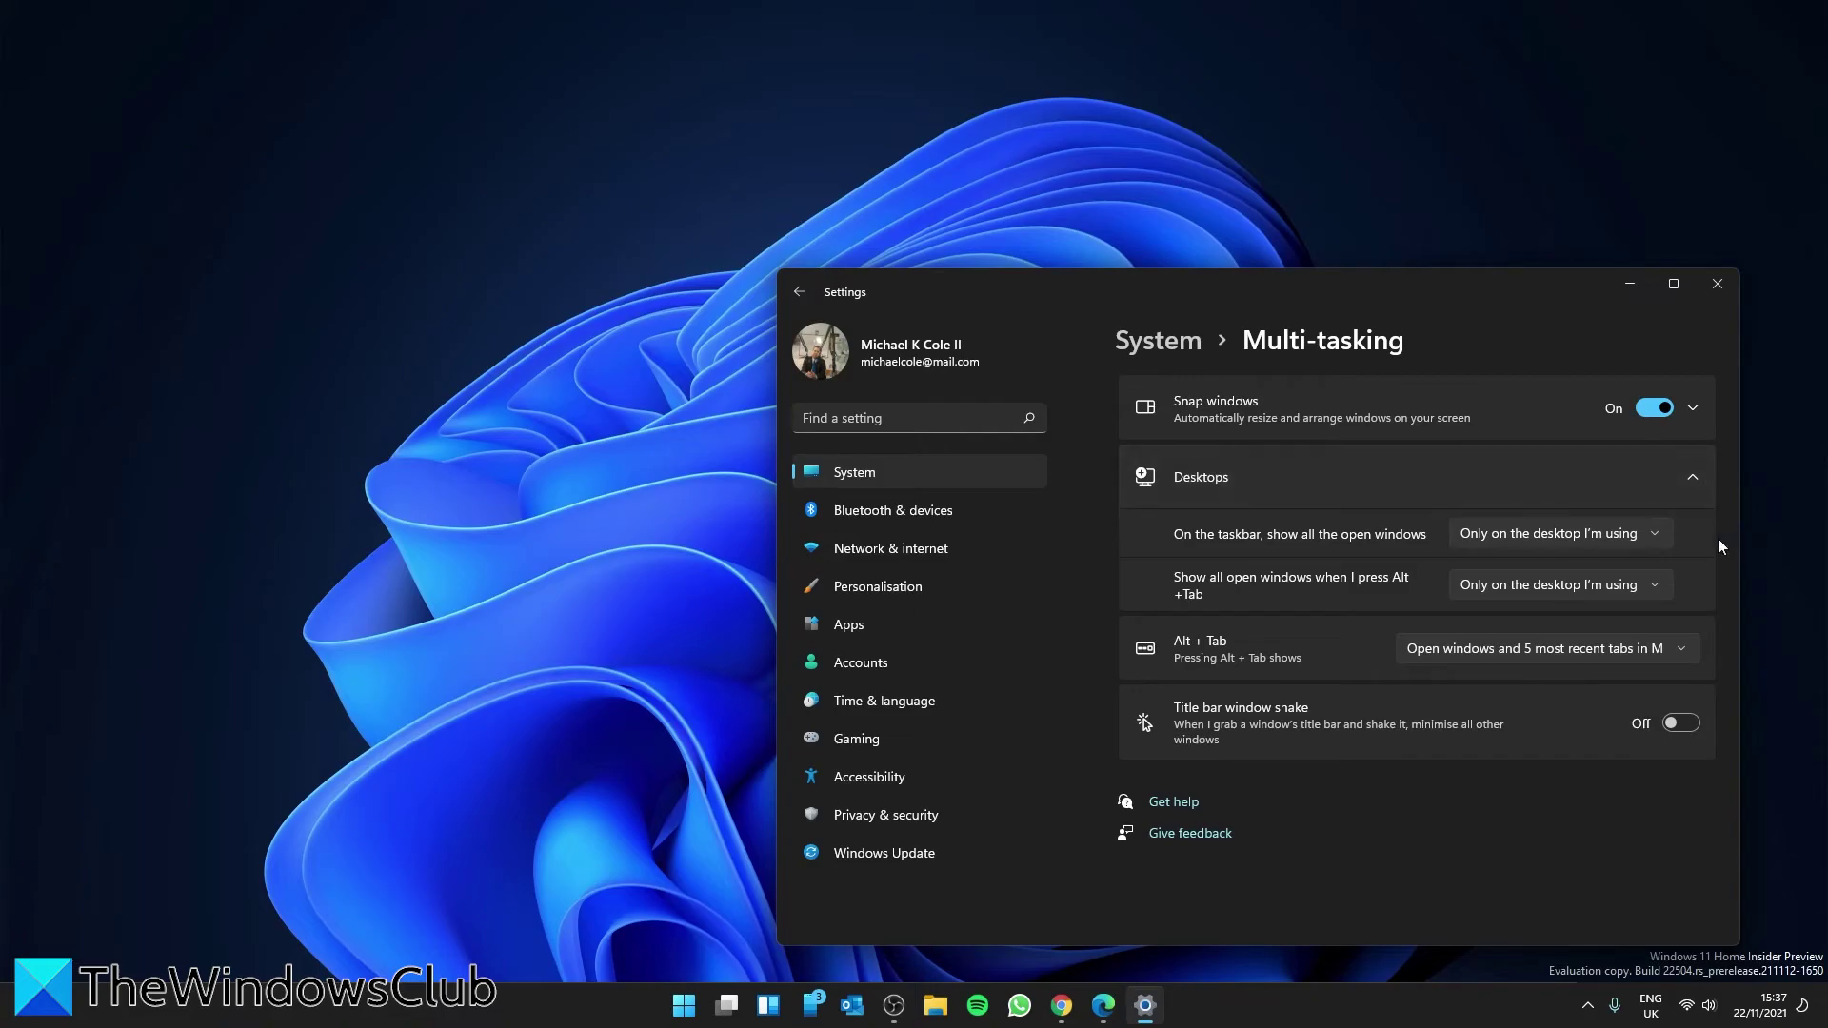
Keep both taskbar and window switcher set to 'Only on the desktop I'm using'.
{"action": "left_click", "coordinate": [1651, 529]}
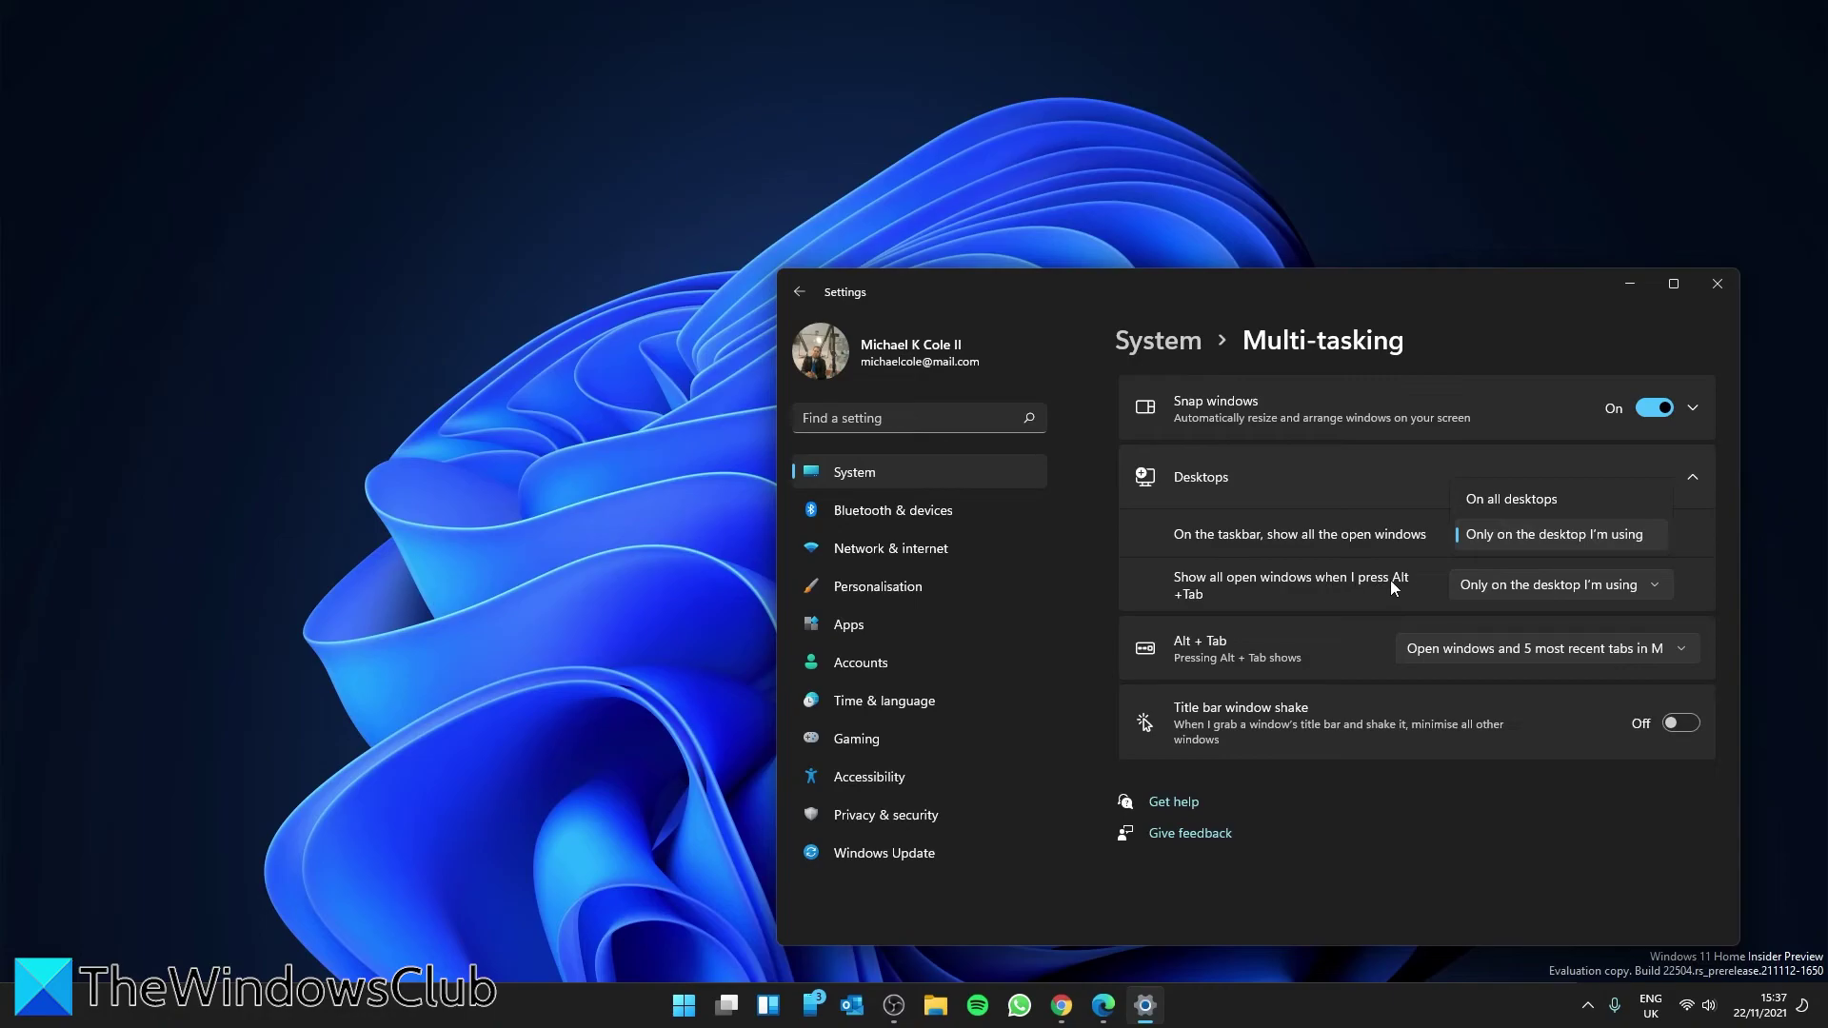
{"action": "left_click", "coordinate": [1658, 589]}
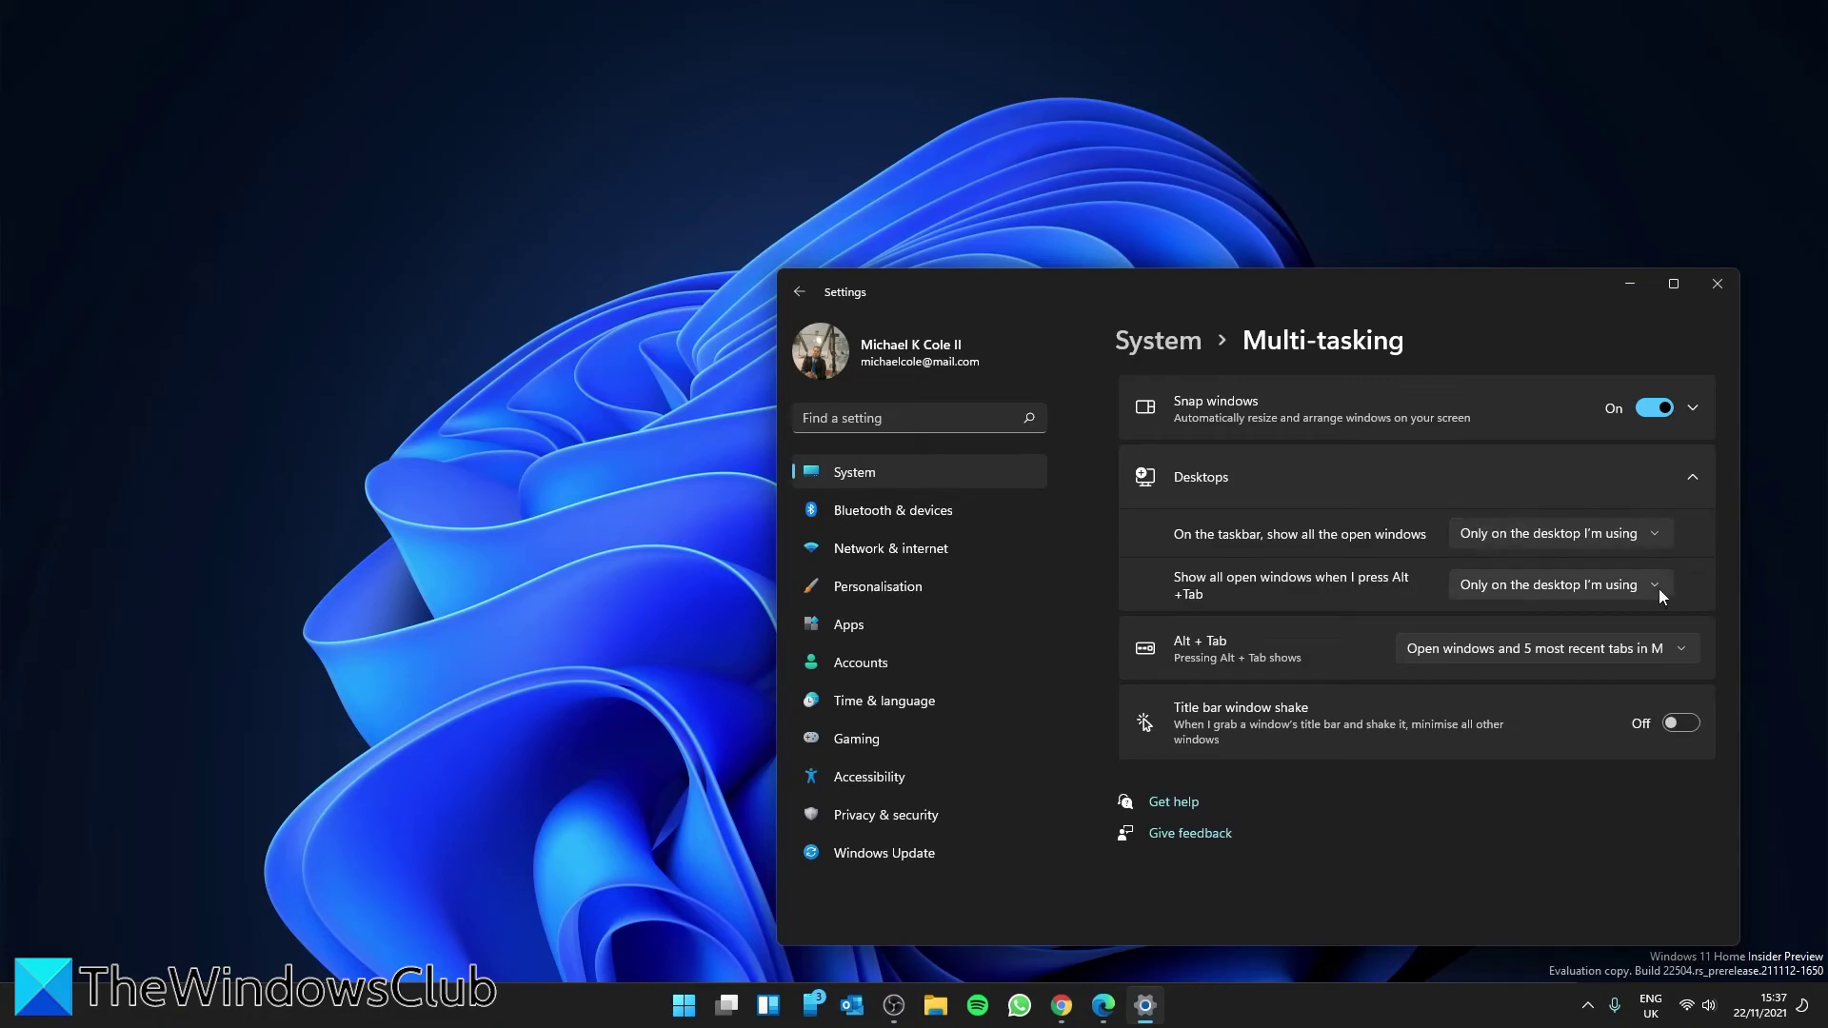
{"action": "left_click", "coordinate": [1654, 582]}
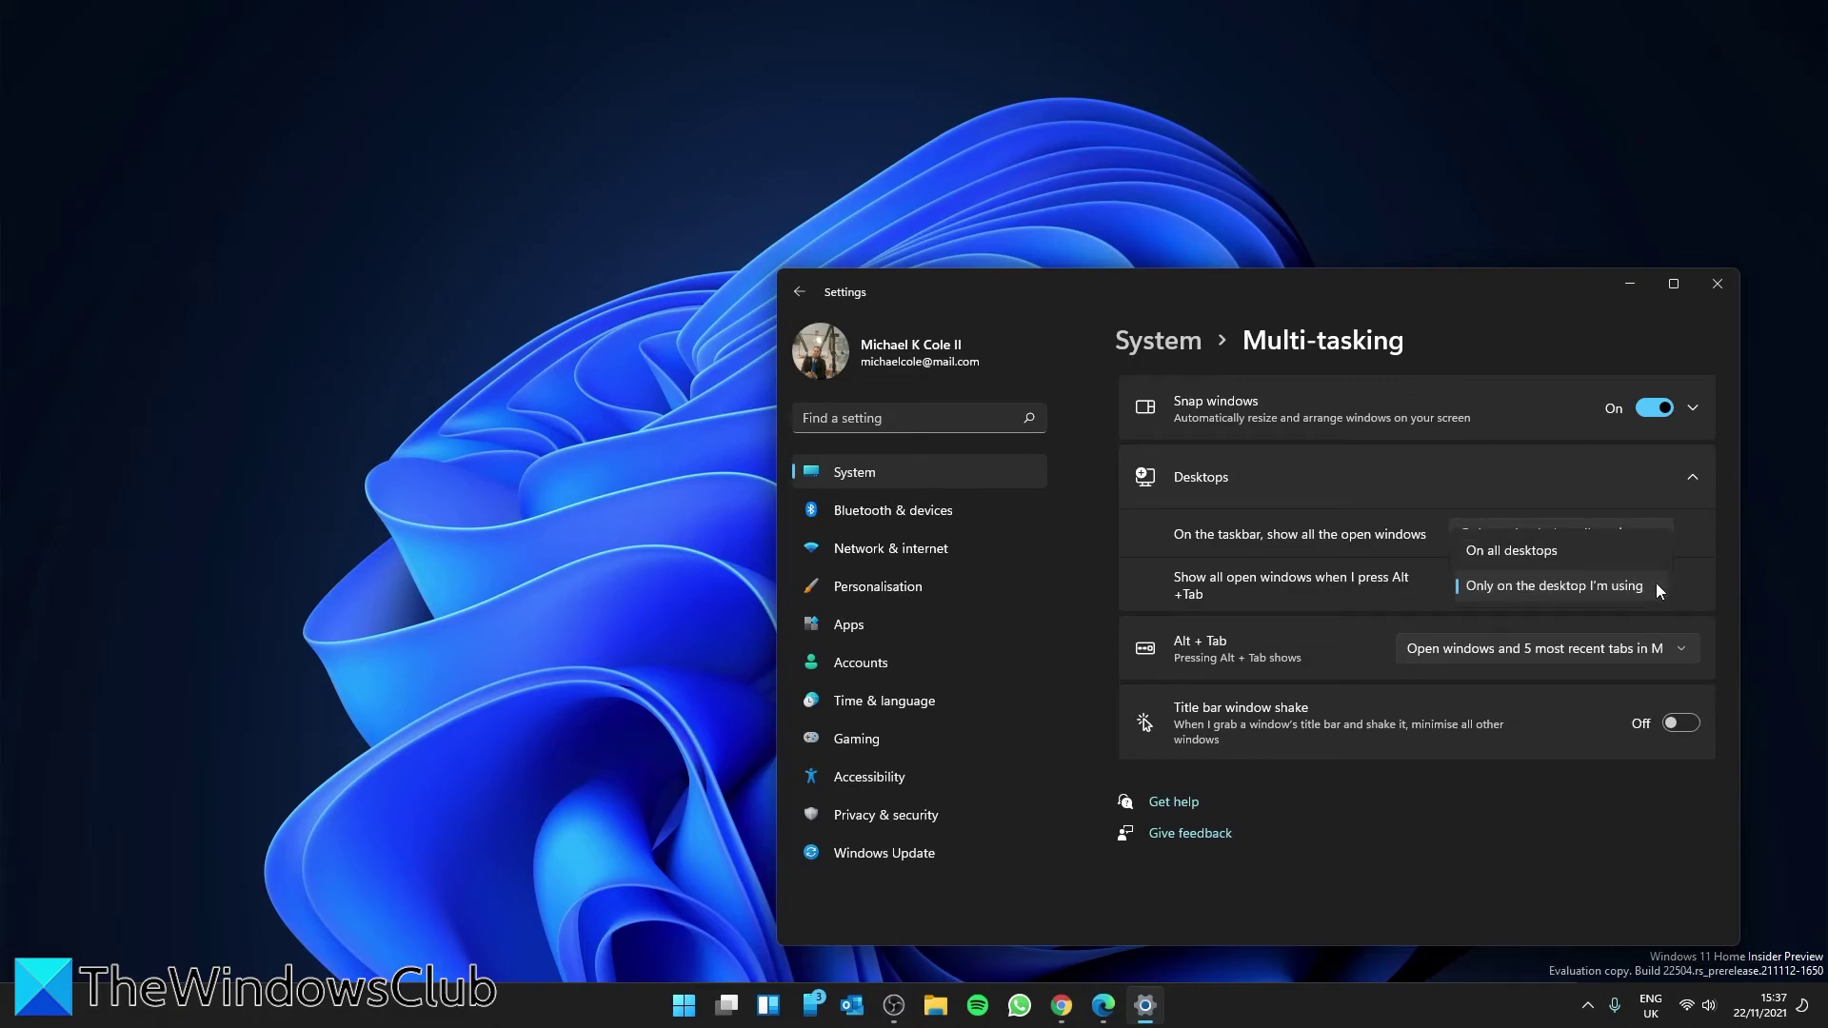
{"action": "left_click", "coordinate": [1654, 583]}
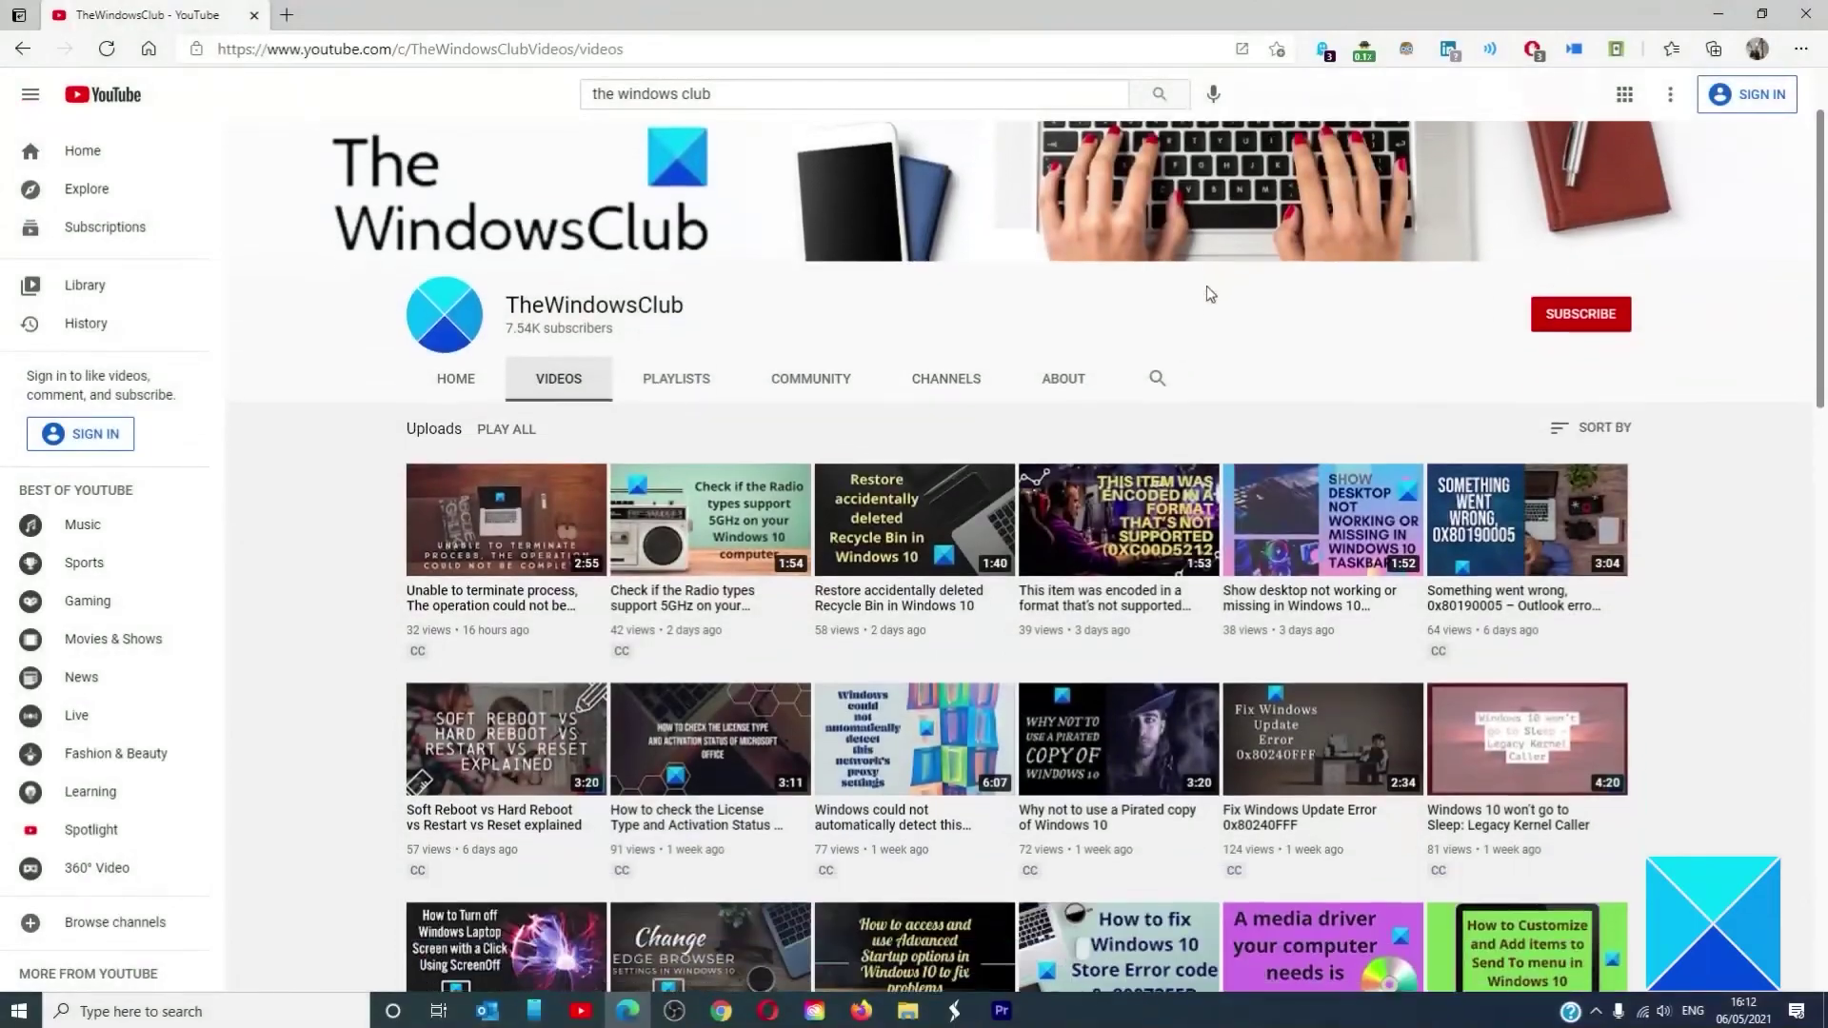
Scroll through TheWindowsClub channel's uploaded videos on its Videos tab.
{"action": "scroll", "coordinate": [1207, 291], "scroll_direction": "down", "scroll_amount": 6}
{"action": "scroll", "coordinate": [1207, 295], "scroll_direction": "down", "scroll_amount": 12}
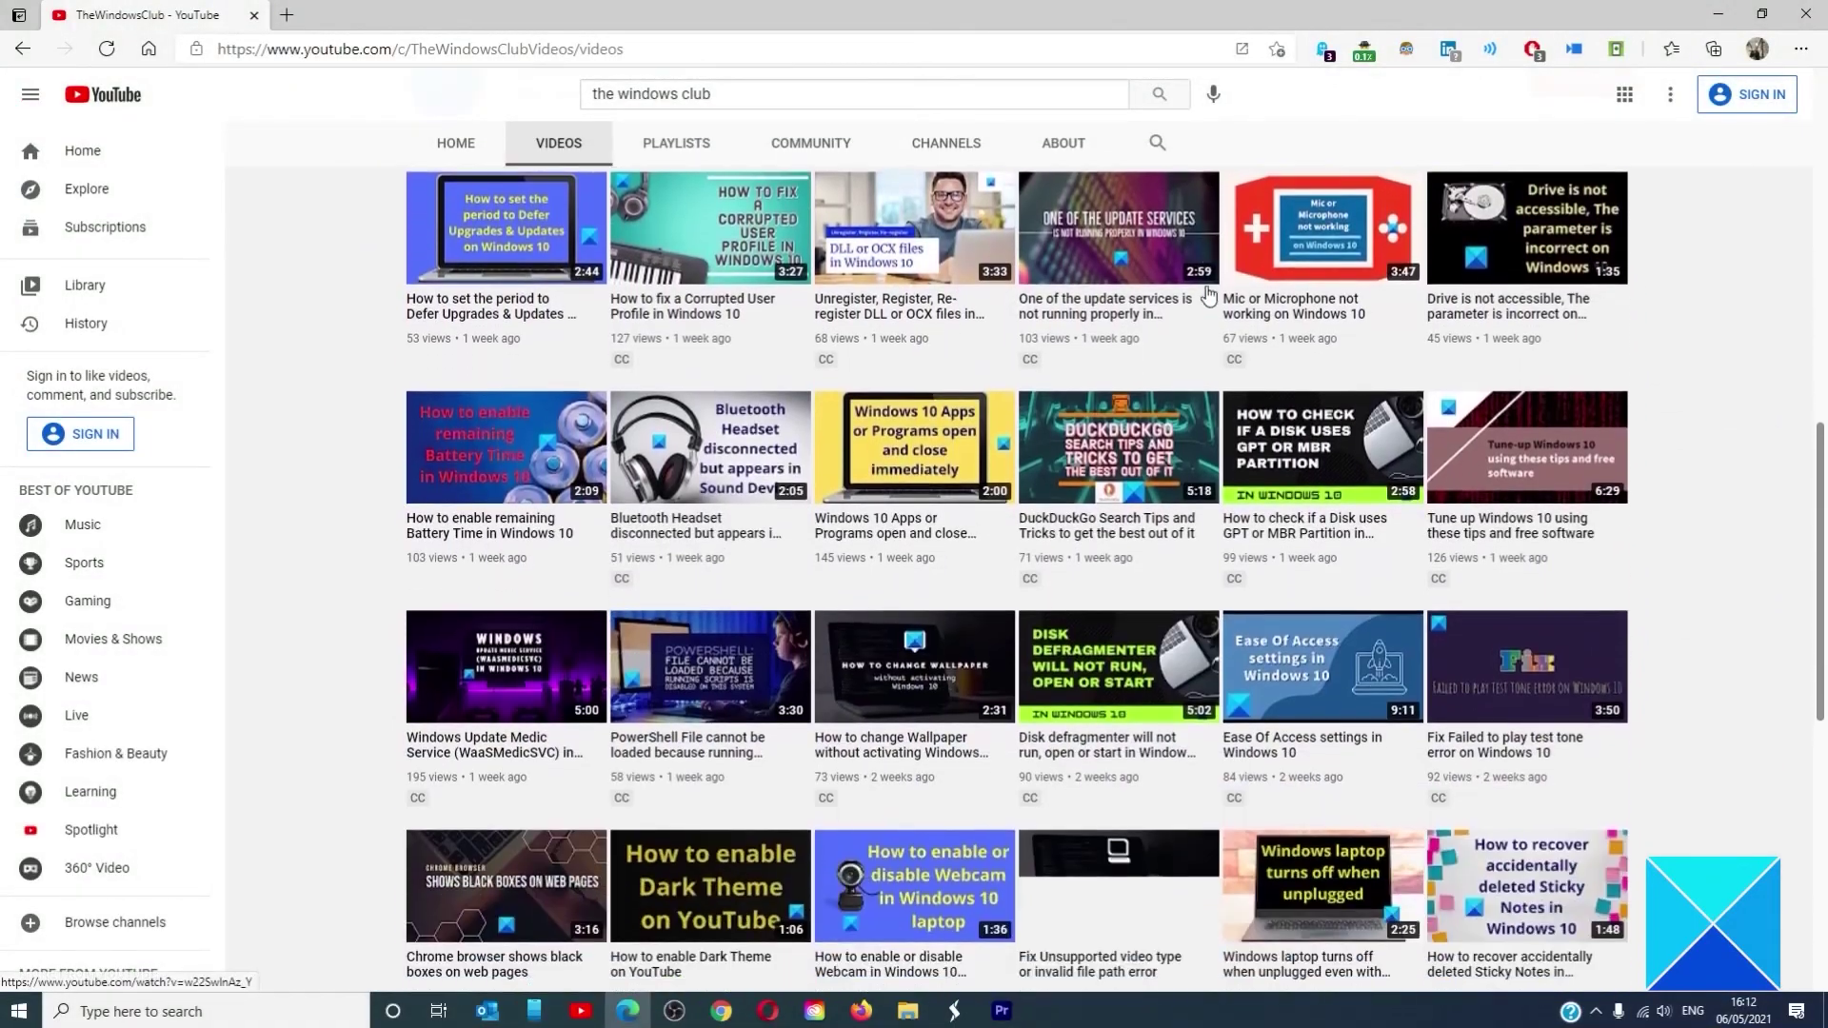
{"action": "scroll", "coordinate": [1207, 295], "scroll_direction": "up", "scroll_amount": 10}
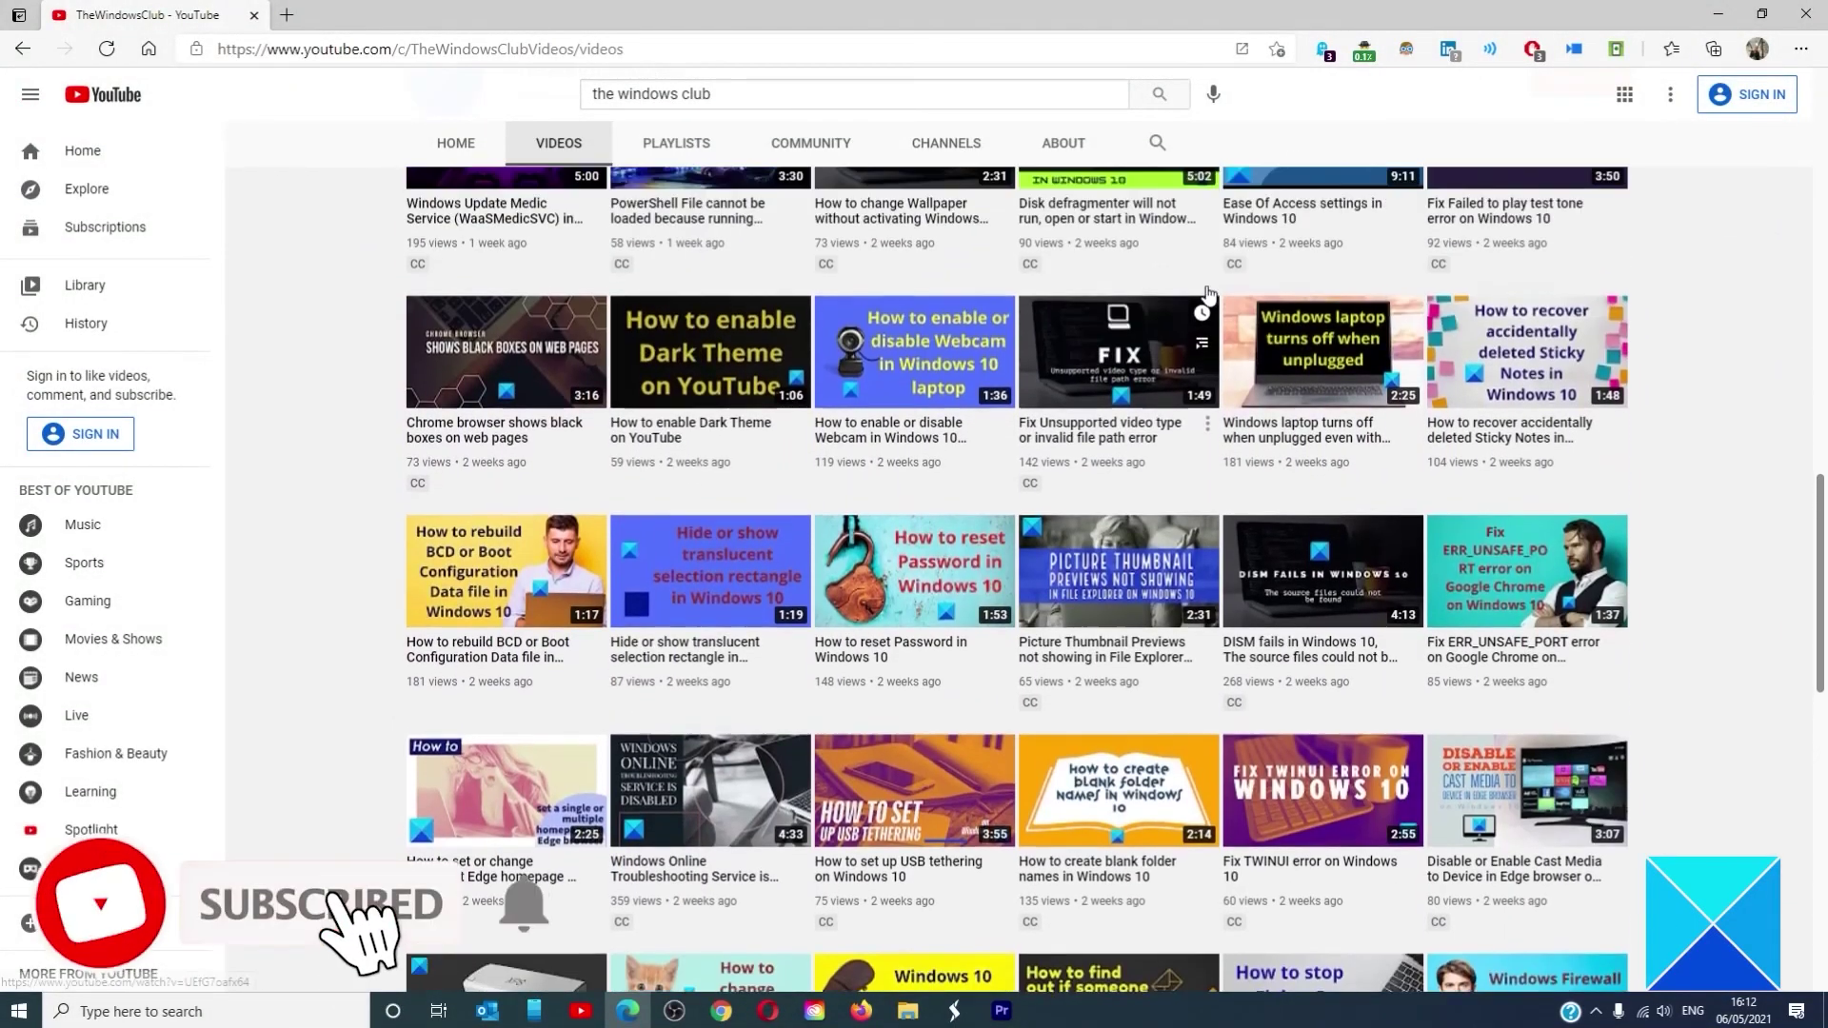
{"action": "scroll", "coordinate": [1207, 291], "scroll_direction": "up", "scroll_amount": 7}
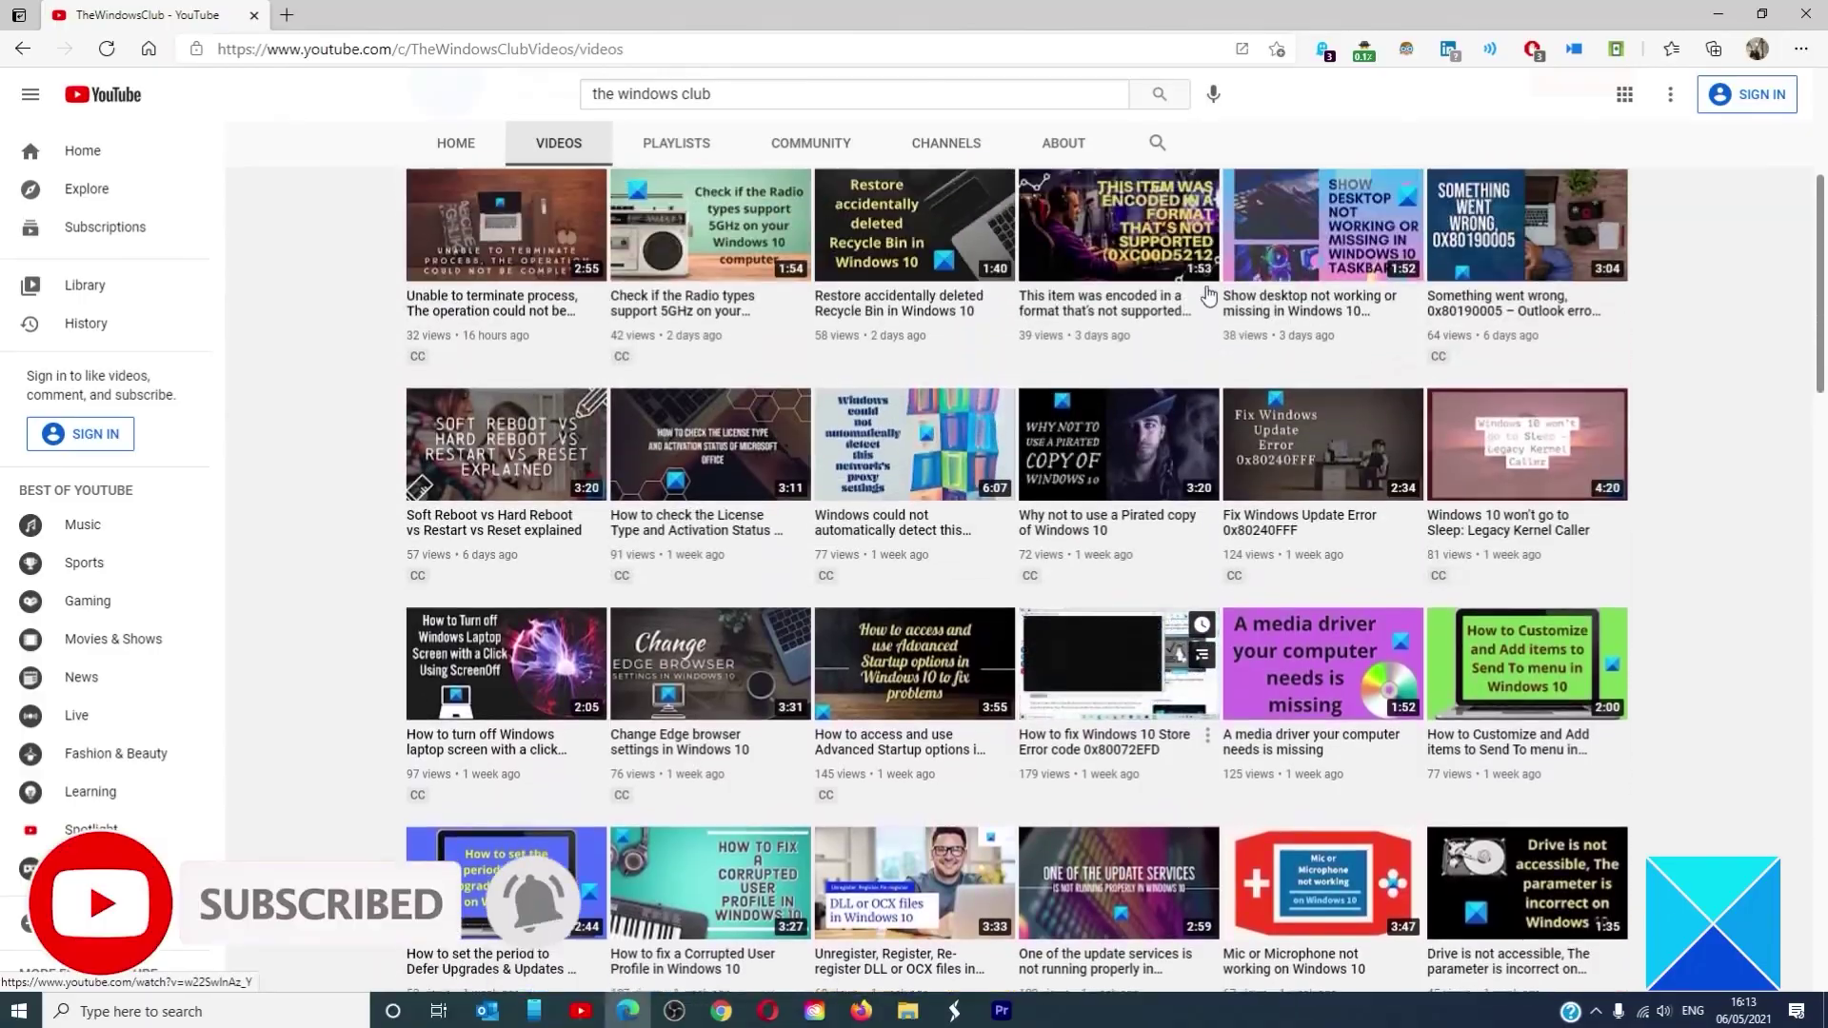